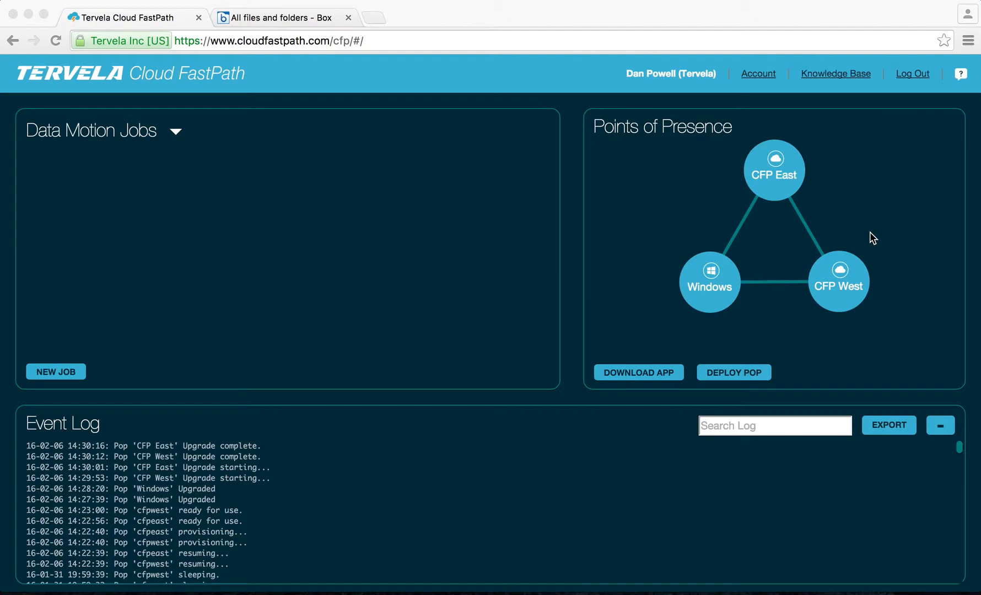
Step: Create a new data motion job named "Homes and Group Folders"
left_click(66, 372)
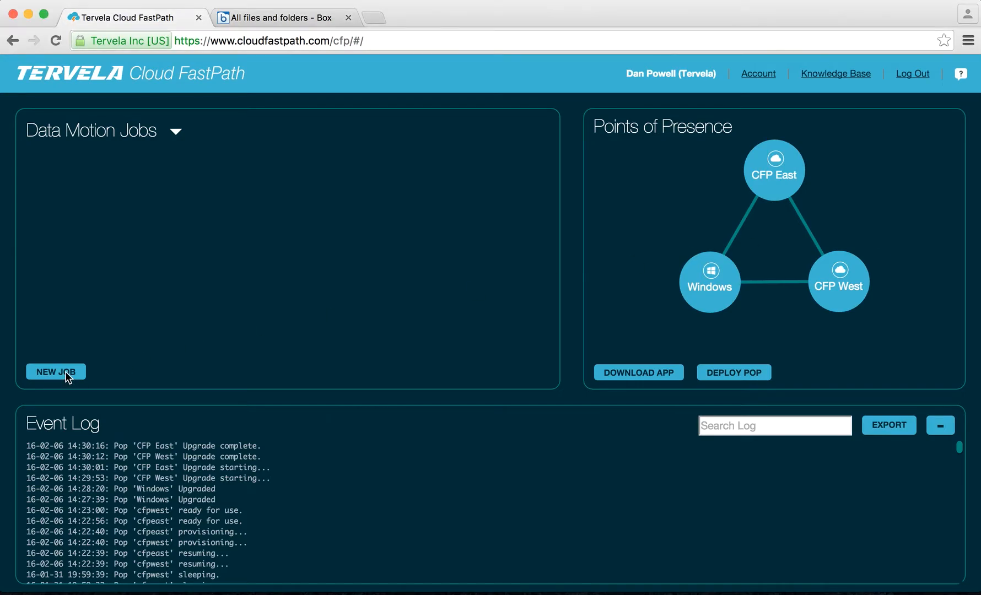
left_click(65, 374)
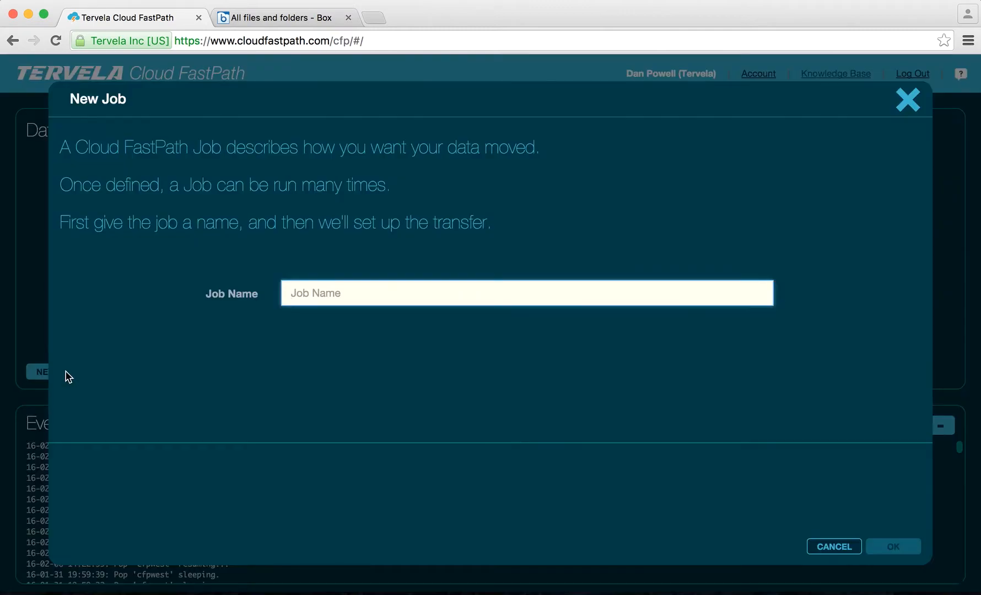
type("Home ")
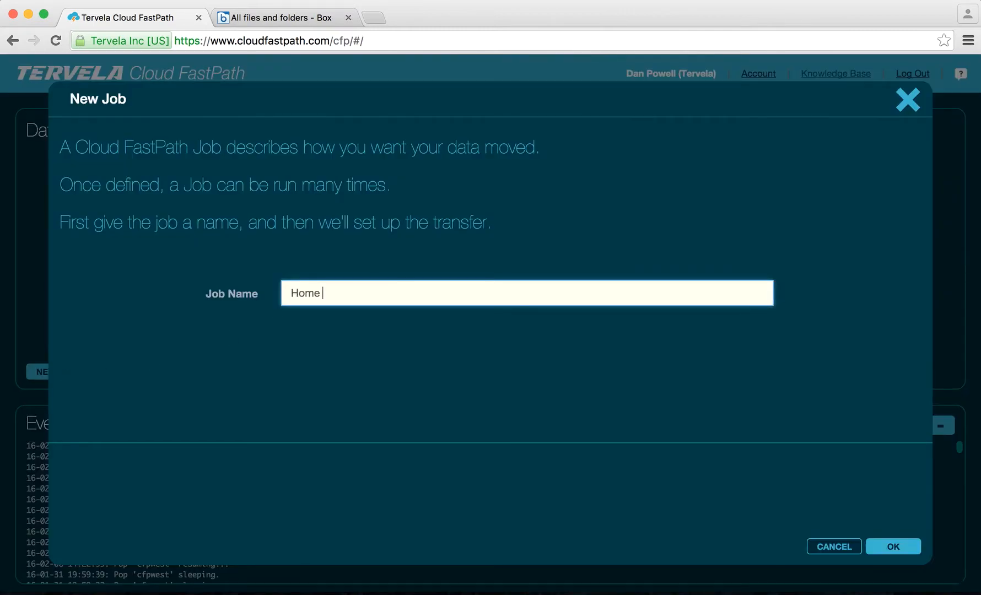
type("s and Group Folders")
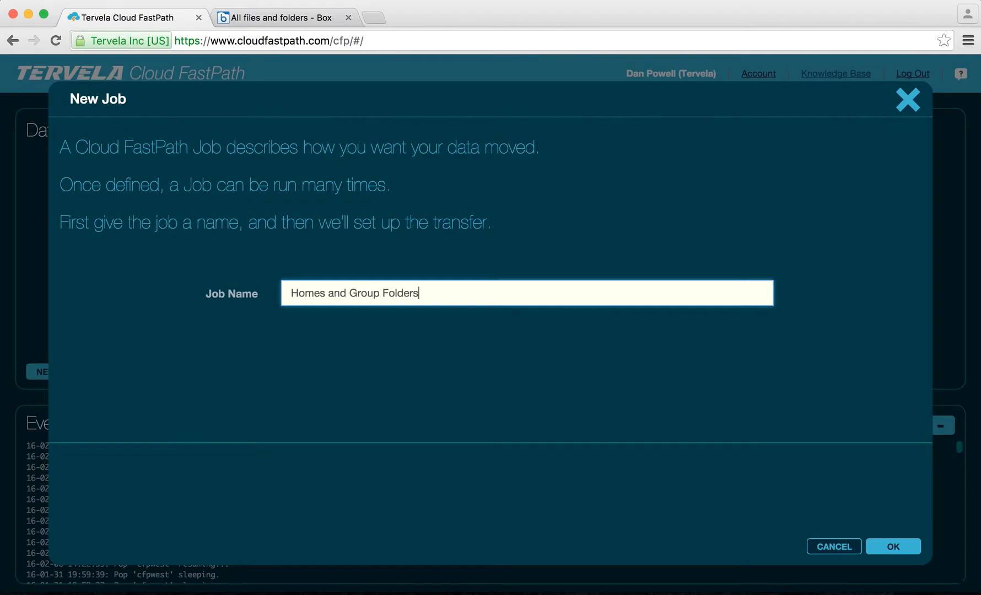
left_click(900, 552)
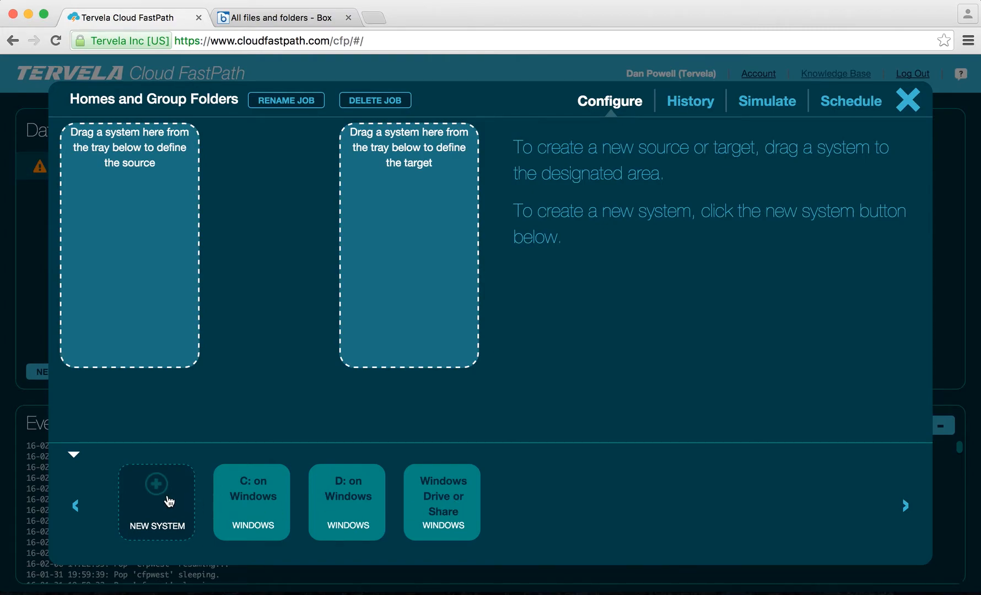
Step: Add a Box (Admin Account) system on the CFP West point of presence and grant it access to the Box account
left_click(170, 501)
left_click(683, 162)
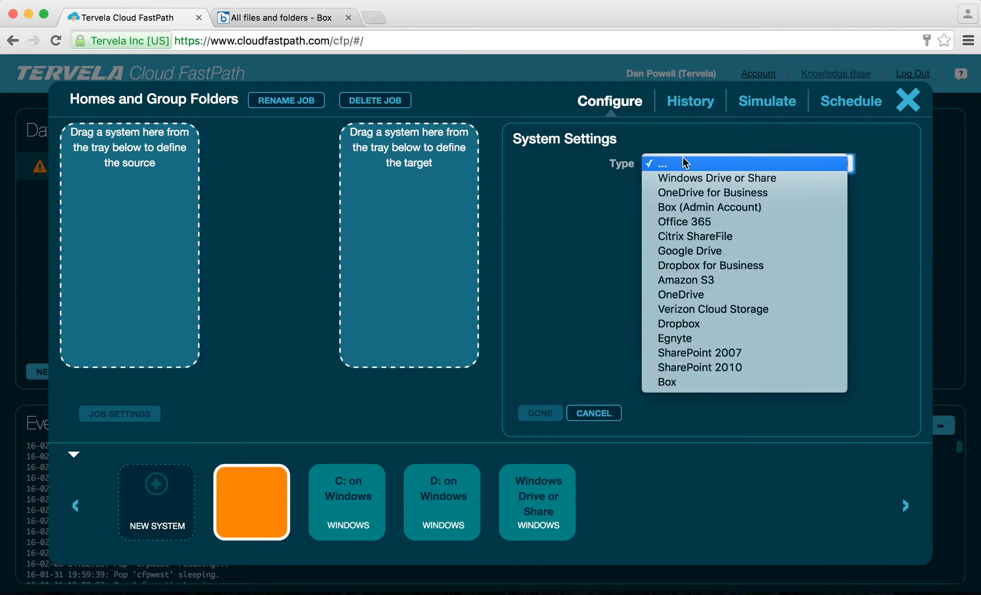
left_click(688, 209)
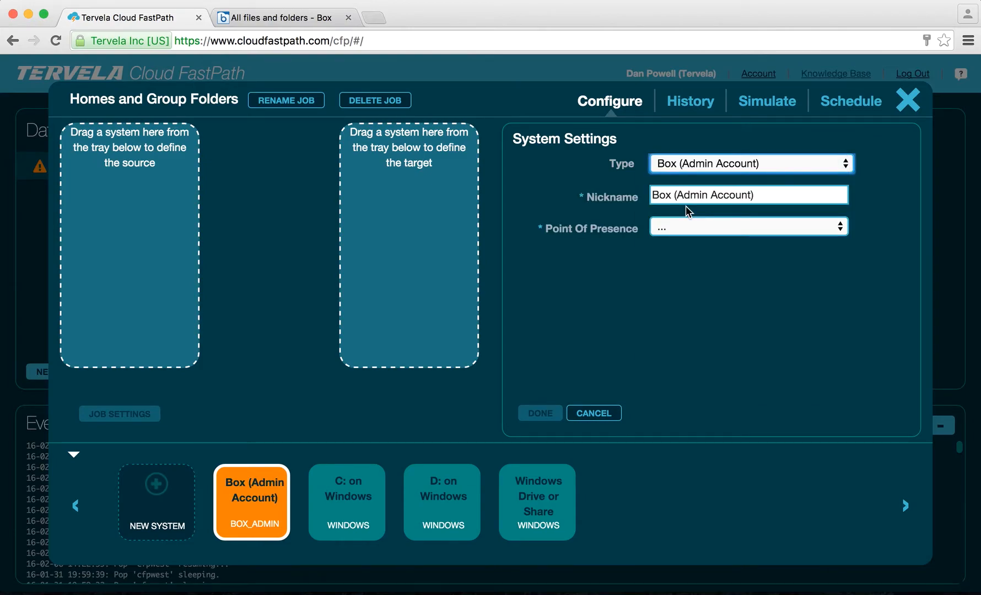
left_click(689, 228)
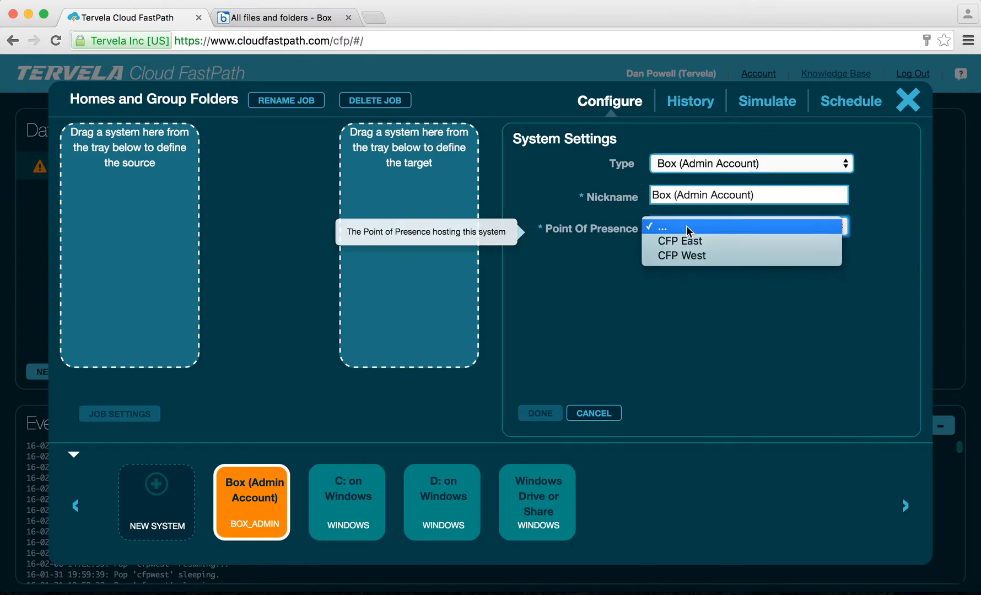
left_click(687, 255)
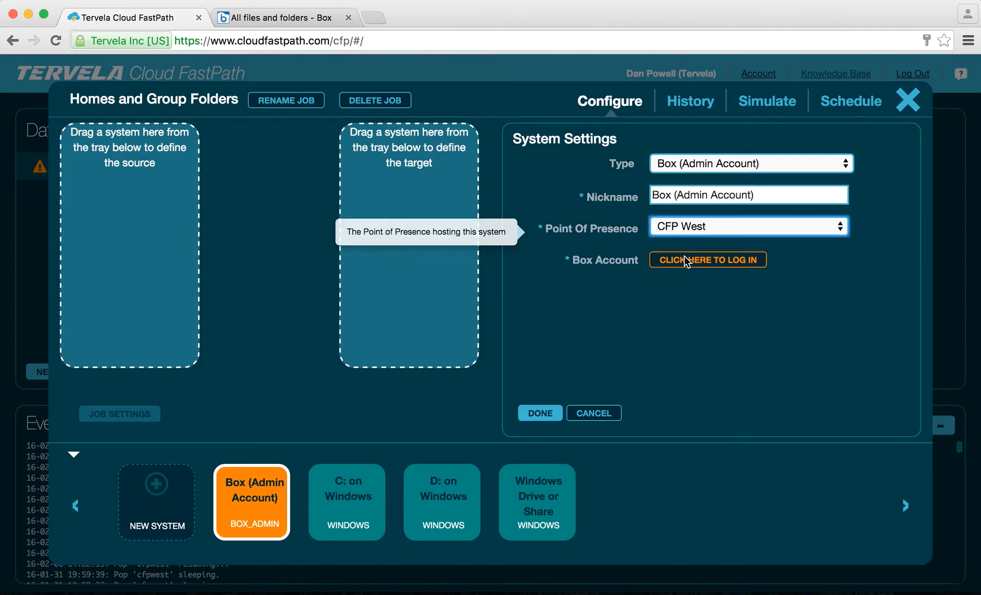
left_click(687, 260)
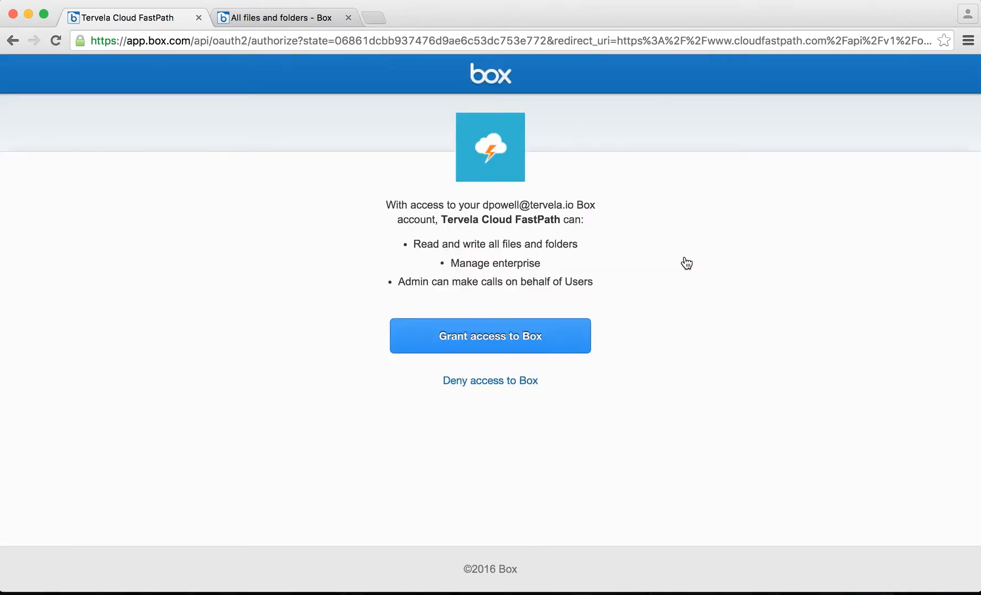
left_click(495, 334)
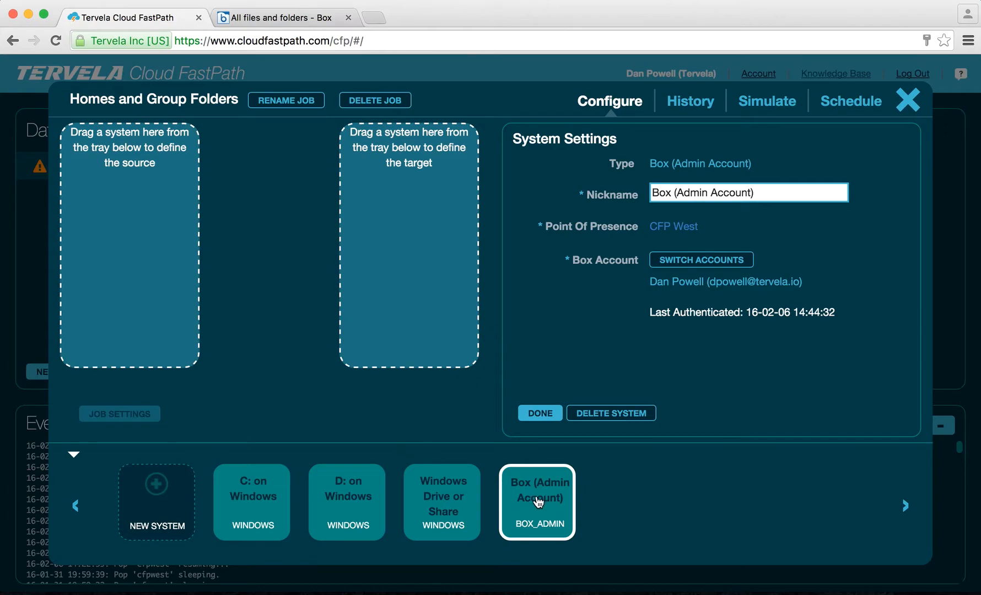
Step: Assign Box (Admin Account) as the job's target and D: on Windows as its source, with the Users and Groups folders selected
left_click_drag(538, 503, 405, 246)
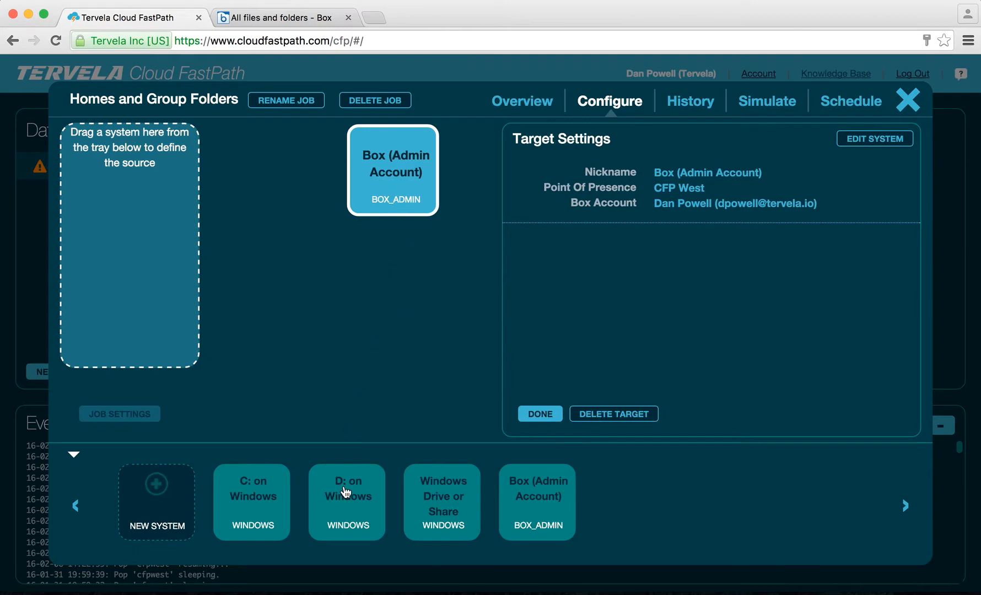
left_click_drag(348, 507, 148, 277)
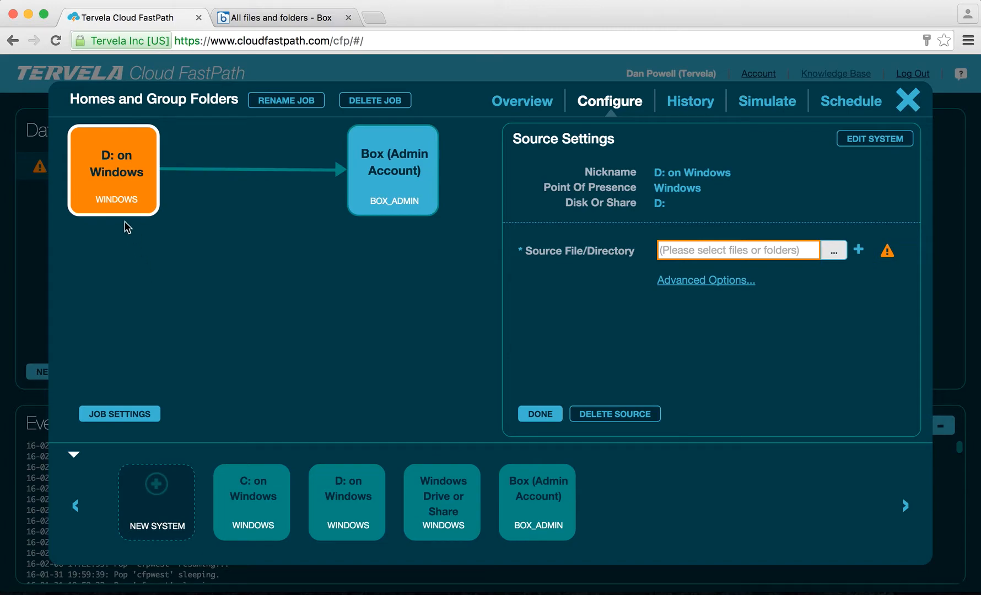
left_click(832, 252)
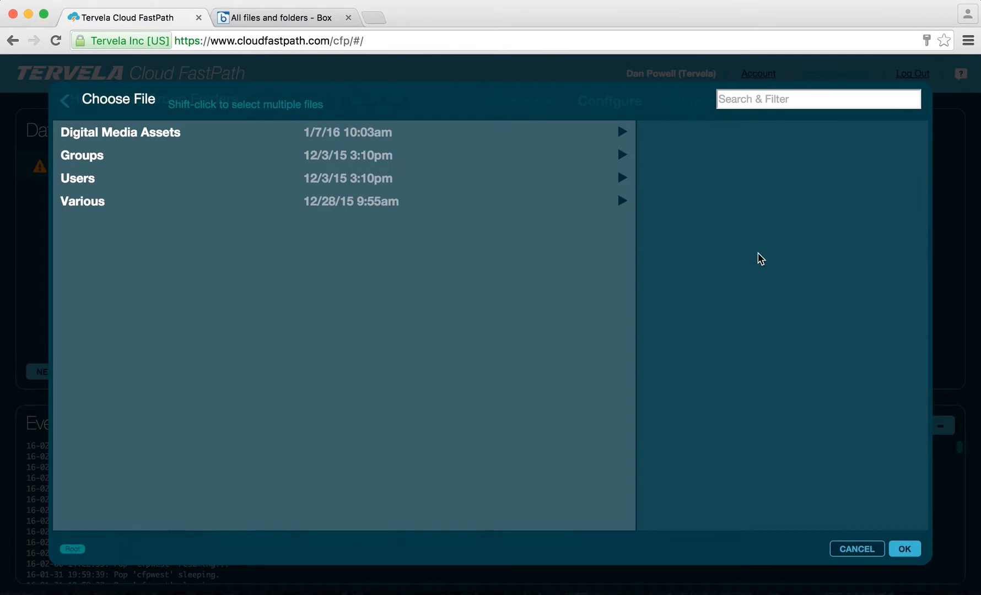
left_click(95, 157)
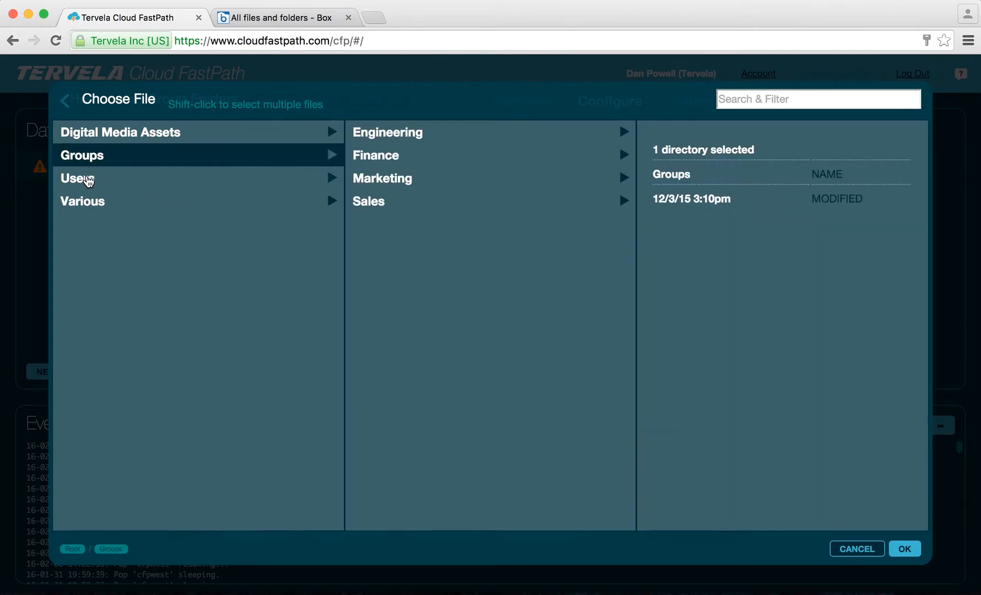
left_click(88, 179)
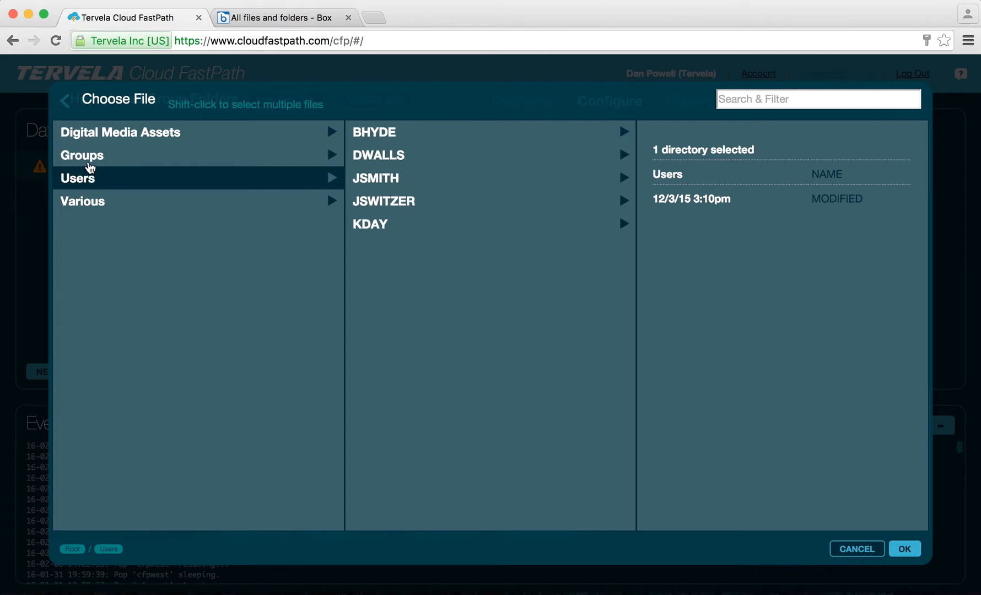
left_click(90, 157, "shift")
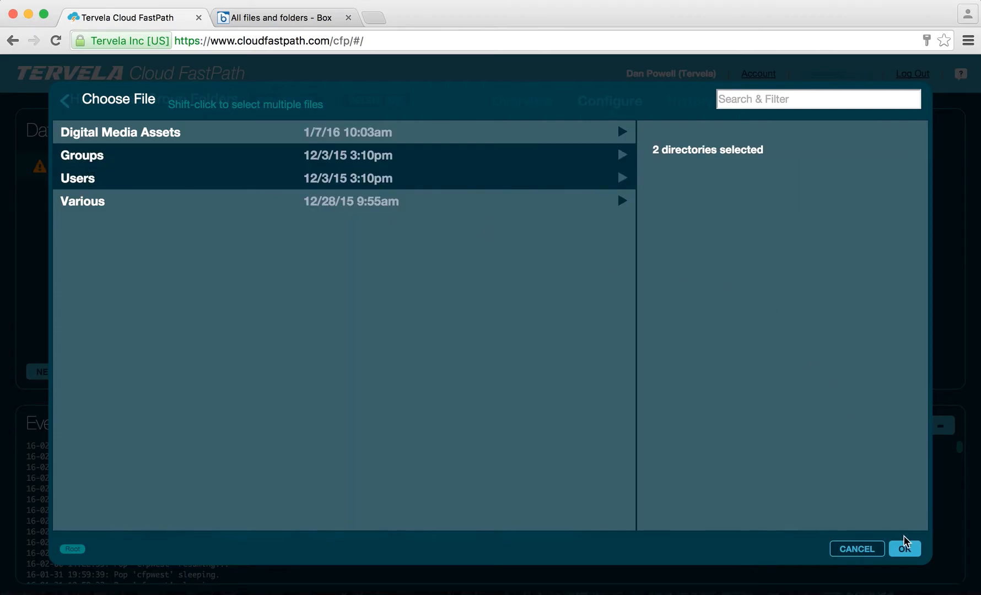
left_click(903, 549)
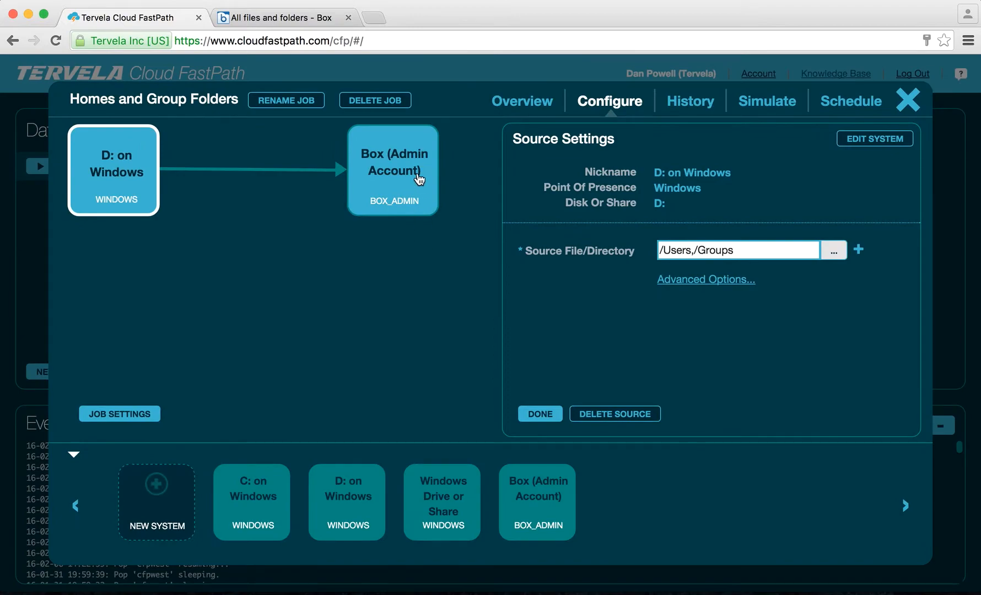
Step: Set the Box target's destination folder to a new directory named "from Windows" and finish the target settings
left_click(417, 177)
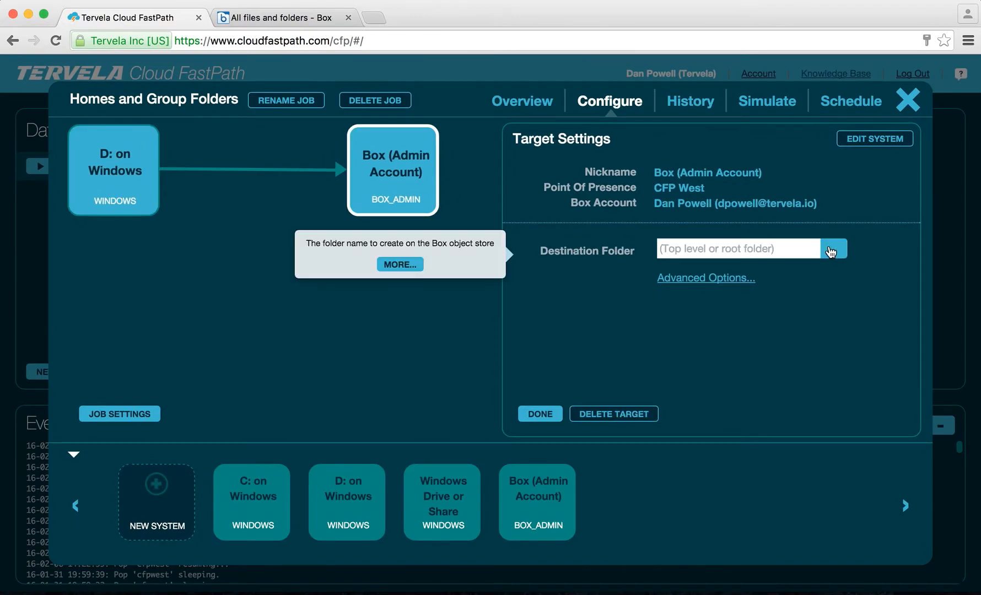
left_click(835, 249)
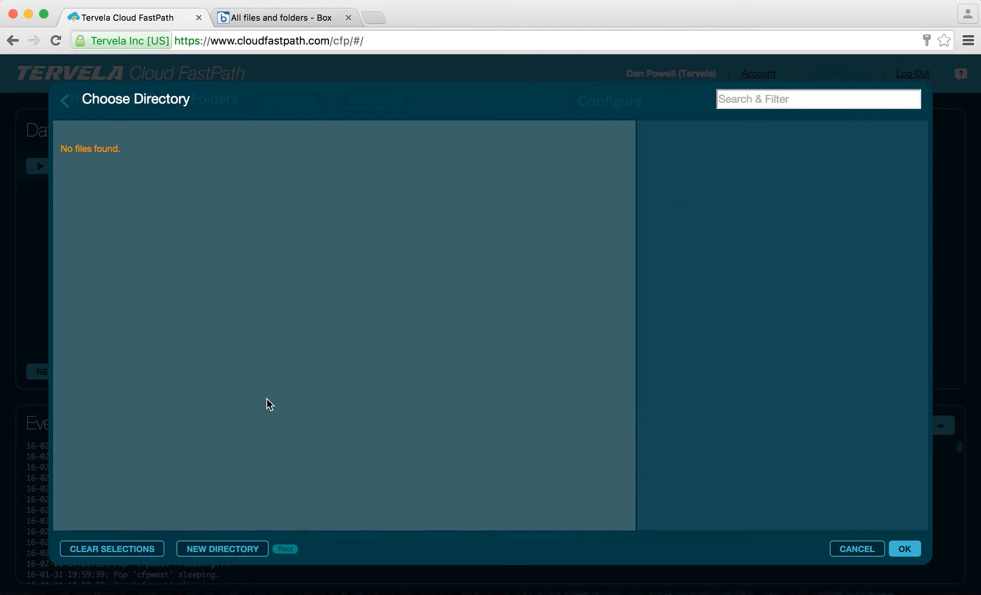
left_click(219, 549)
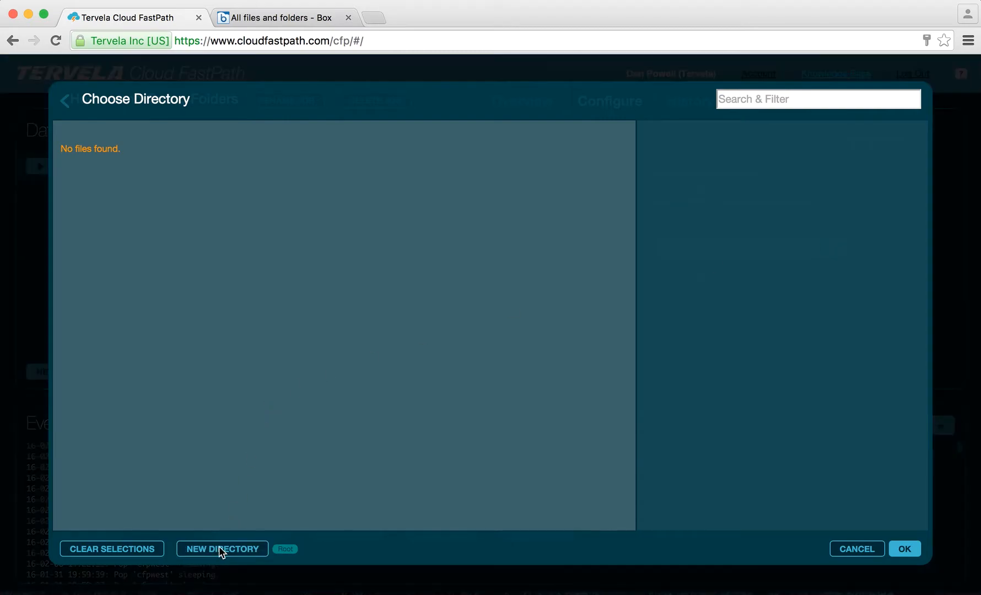
left_click(414, 267)
type("from Windows")
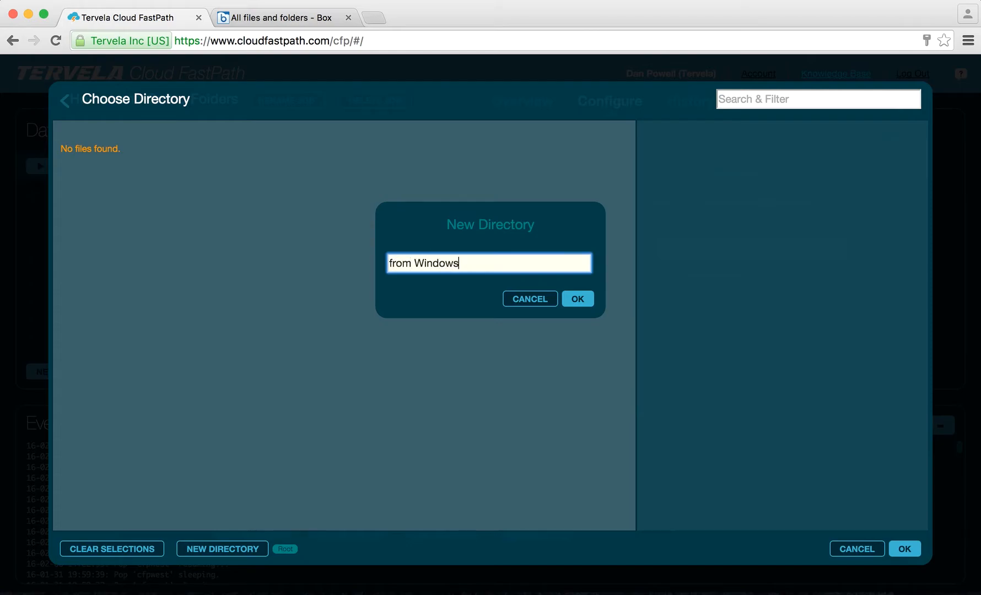
left_click(578, 300)
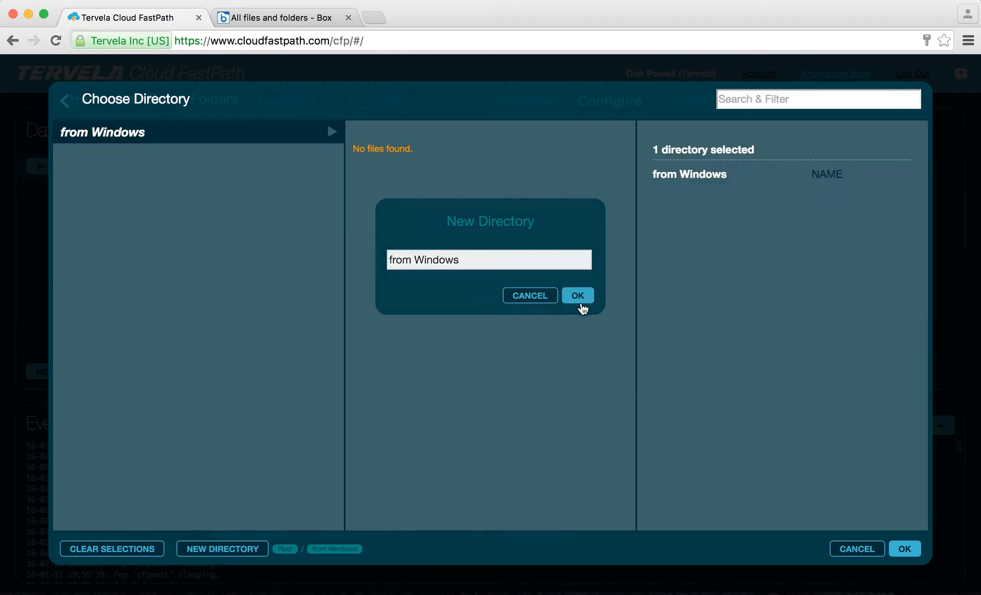
left_click(903, 551)
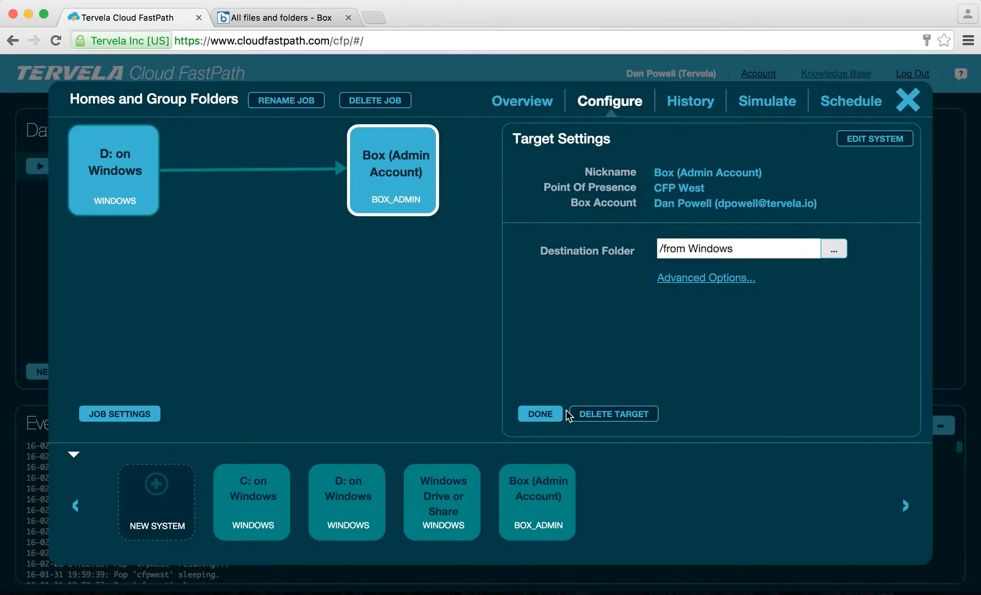
left_click(539, 414)
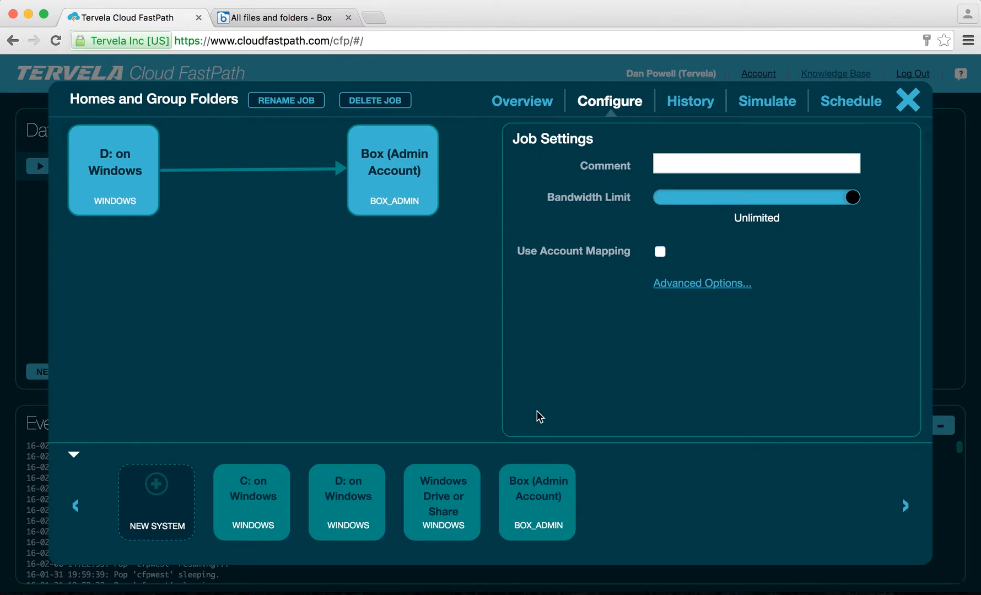
Step: Enable account mapping in the job settings and generate the account map with a dry run
mouse_move(661, 257)
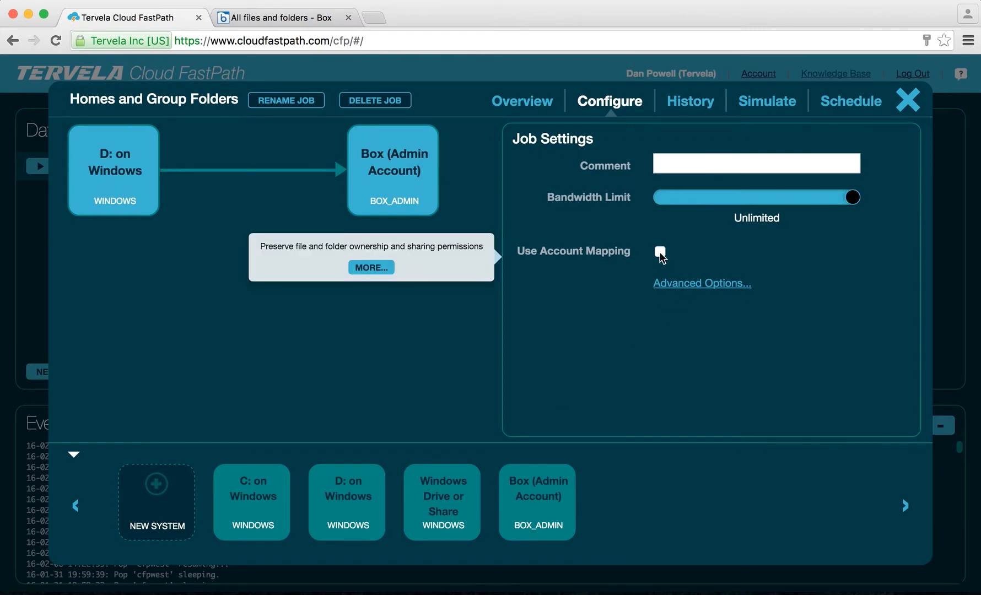
left_click(660, 254)
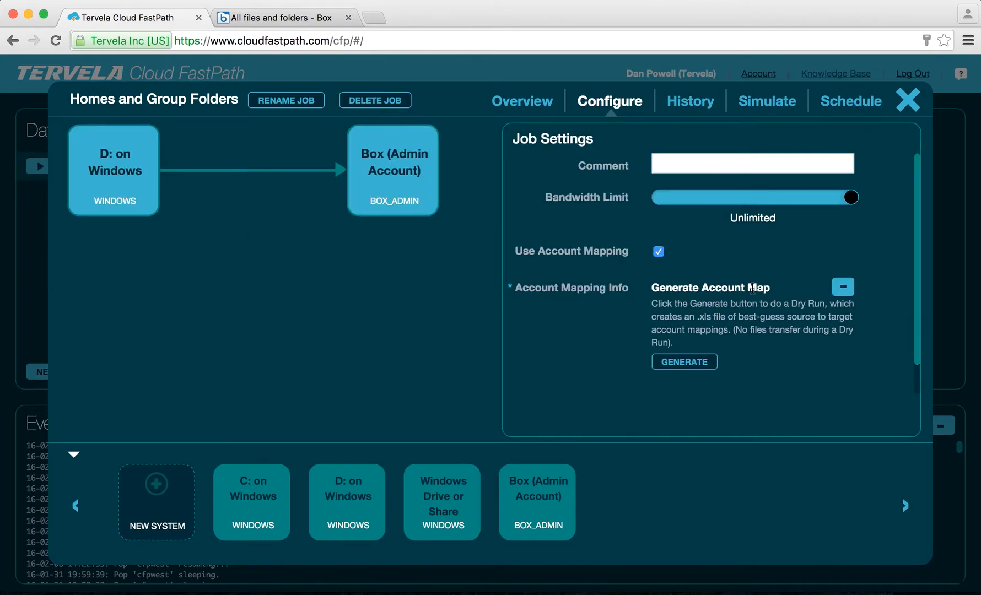
scroll(753, 289, "down", 2)
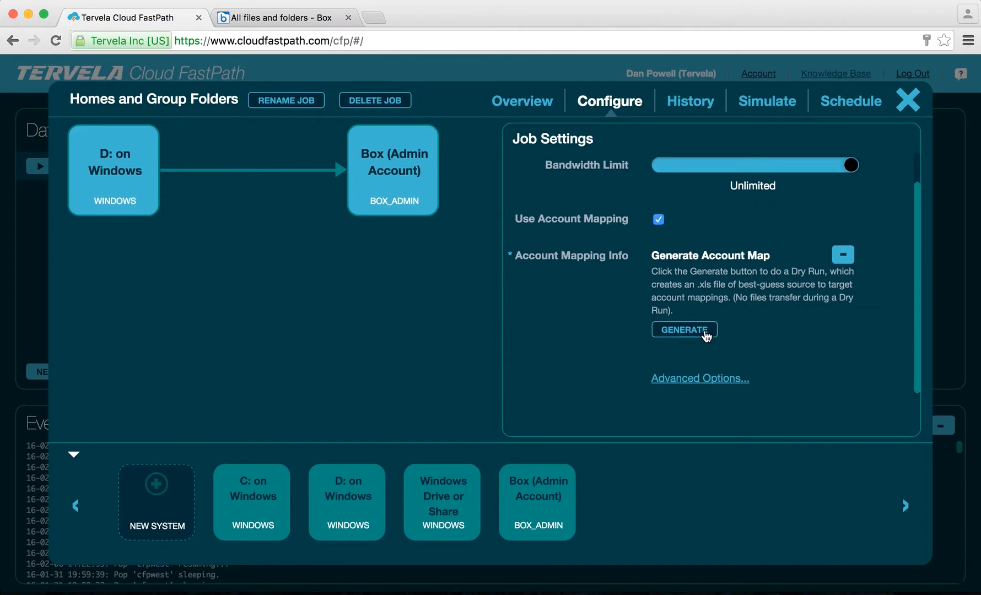
left_click(706, 333)
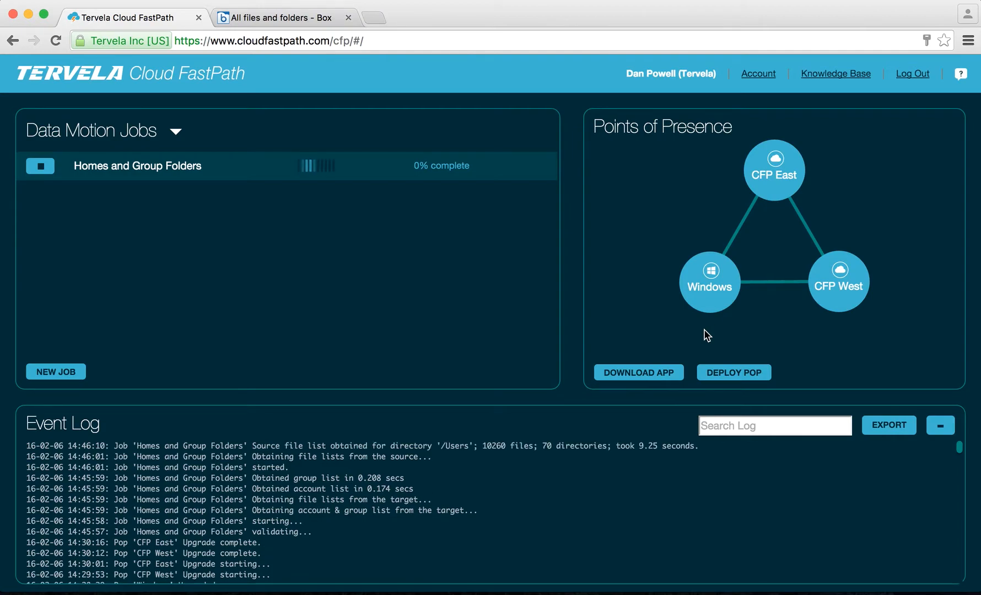
Step: Download the generated account map from the Homes and Group Folders job configuration and open the file in Excel
left_click(158, 168)
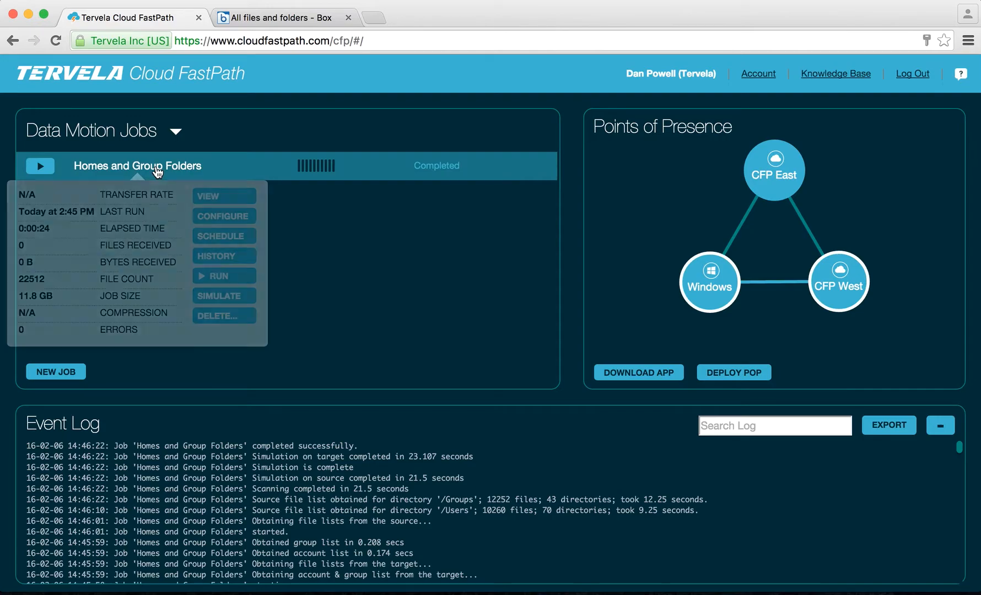
left_click(210, 217)
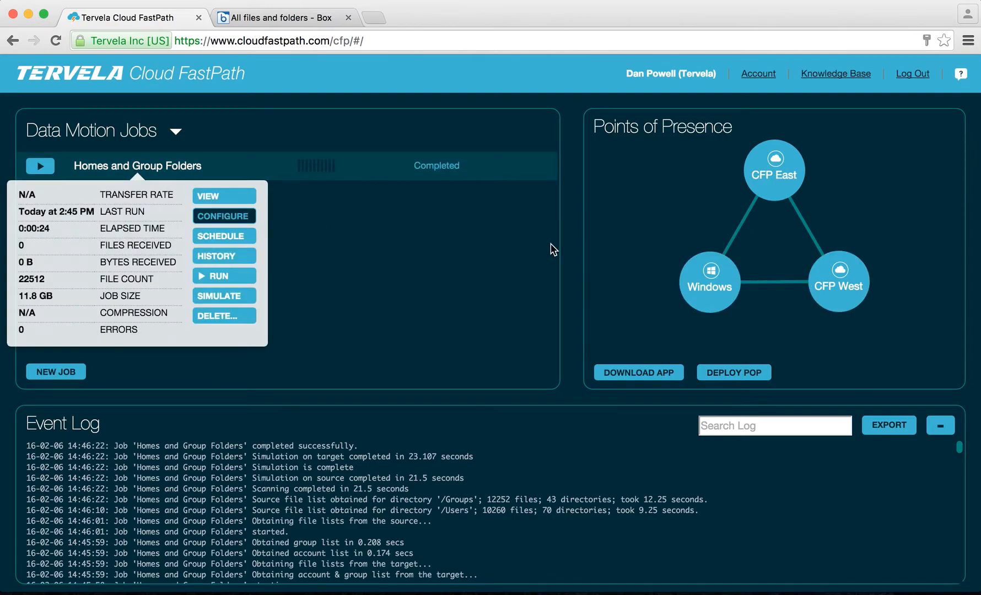
scroll(786, 309, "down", 3)
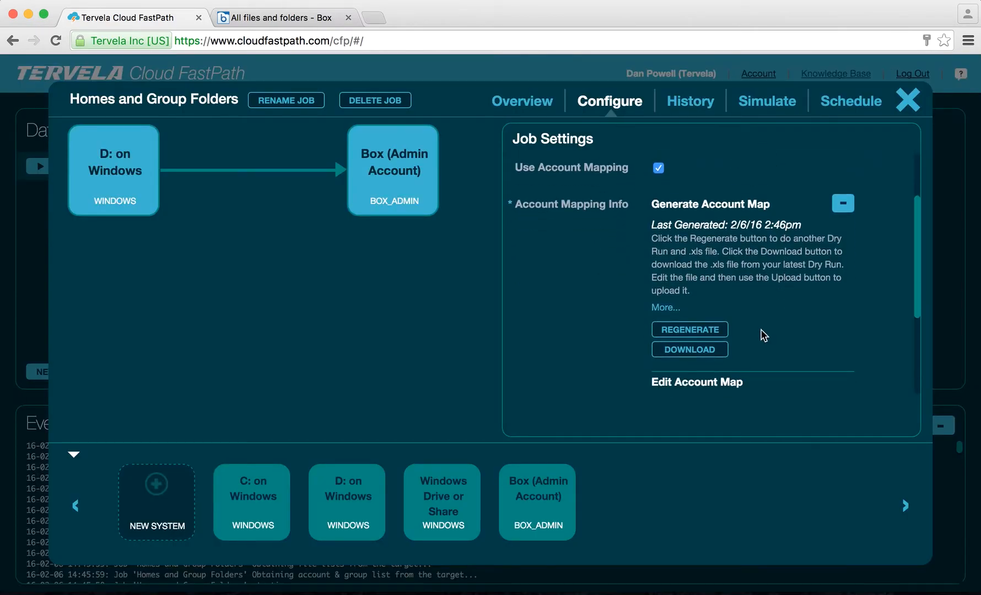
left_click(715, 351)
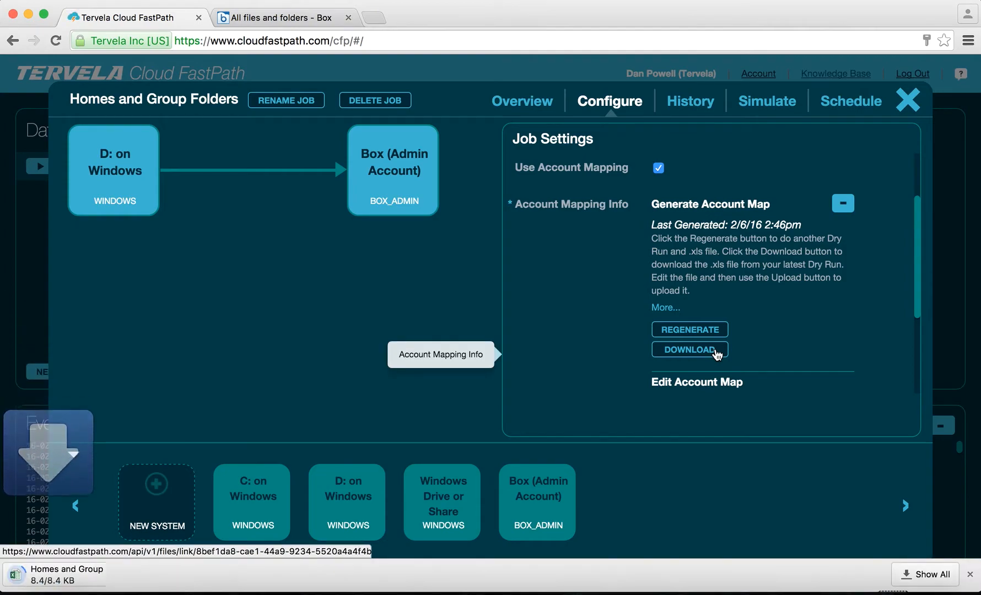
left_click(88, 579)
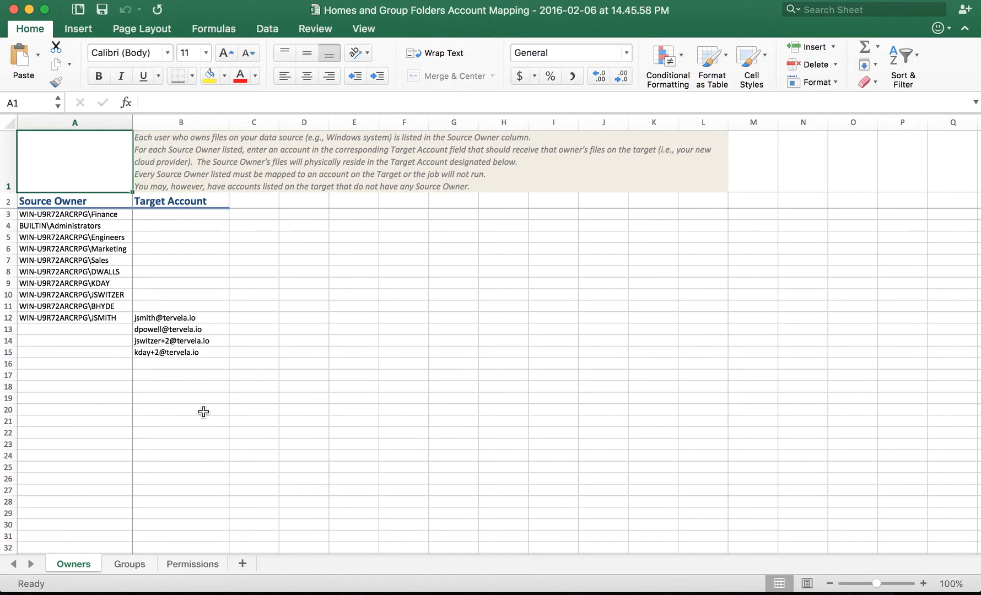
Step: Copy the target account from B13 to the Finance, Engineers and Marketing source owners in B3, B5 and B6 of the Owners sheet
left_click(193, 330)
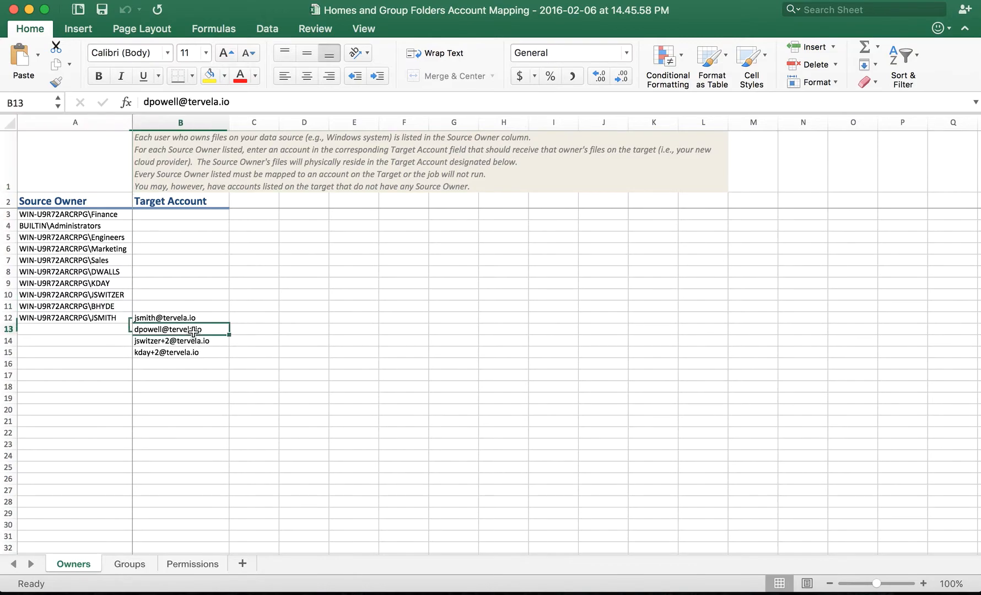
key("cmd+c")
left_click(187, 215)
key("cmd+v")
left_click(168, 239)
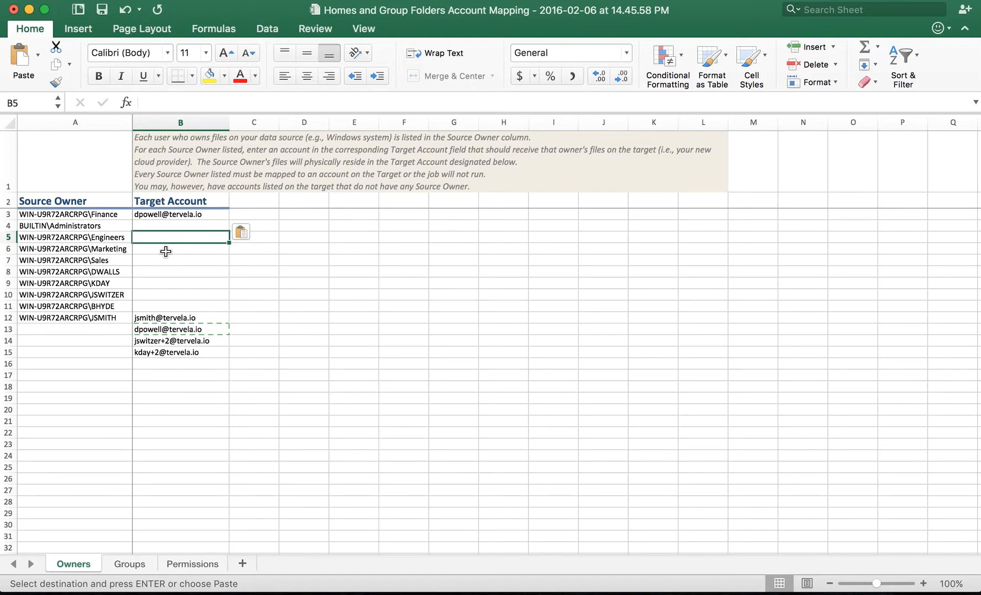
key("Down")
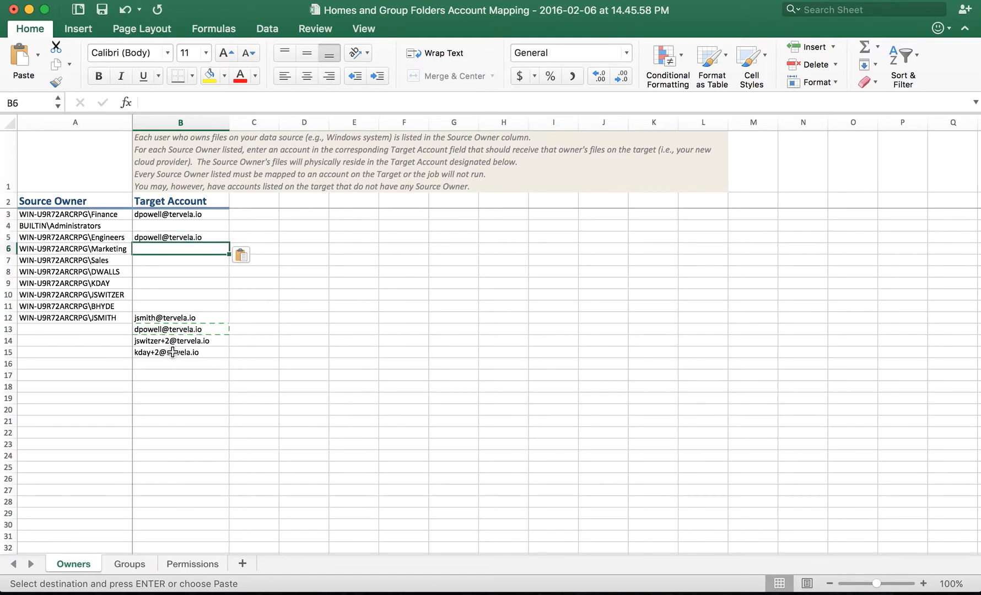
key("super+v")
Step: Copy the target account from B15 to B9 and across B4:B11, covering the owners from BUILTIN\Administrators through row 11
left_click(173, 353)
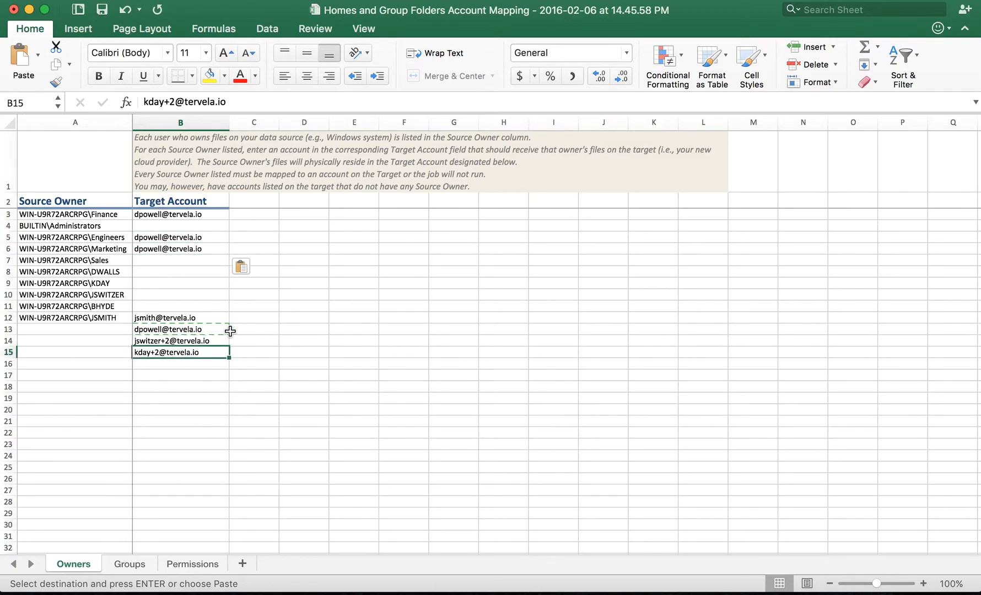
key("super+c")
left_click(155, 281)
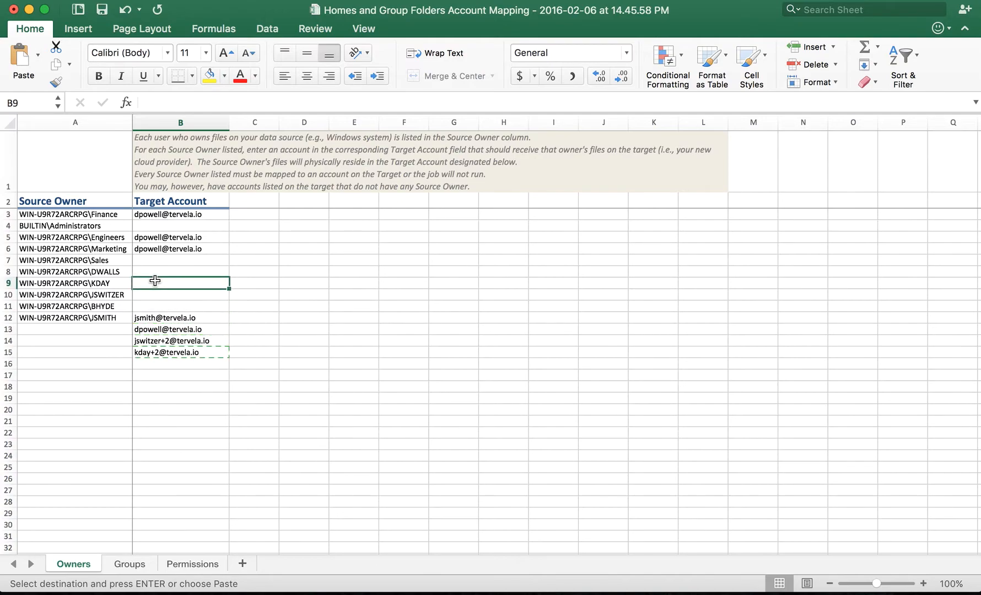
key("super+v")
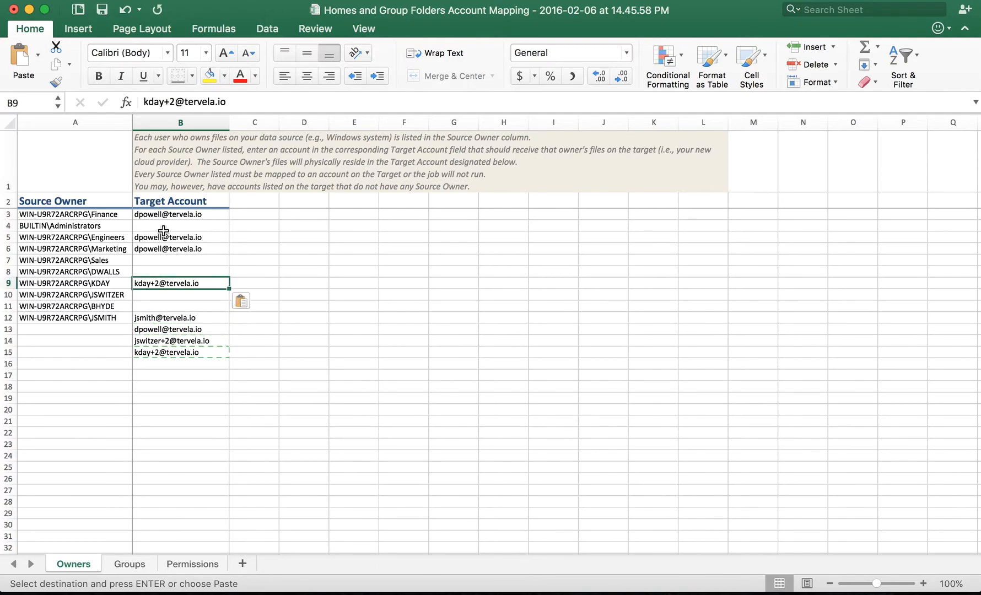
left_click(164, 228)
left_click(157, 308, "shift")
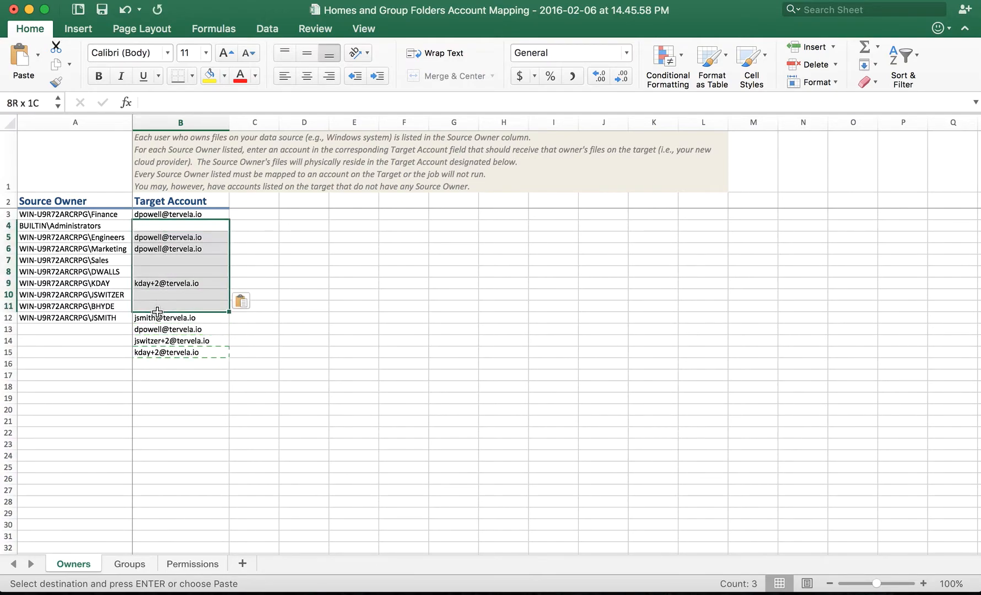
key("super+v")
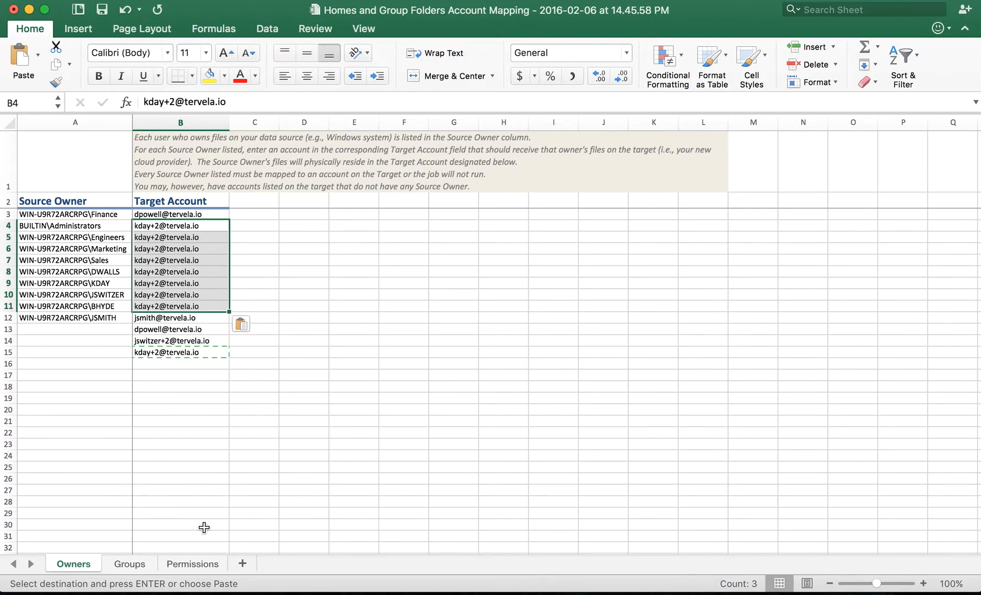
Step: On the Groups sheet, copy the Engineers target group to the Finance and Sales source groups in B5:B6
left_click(130, 565)
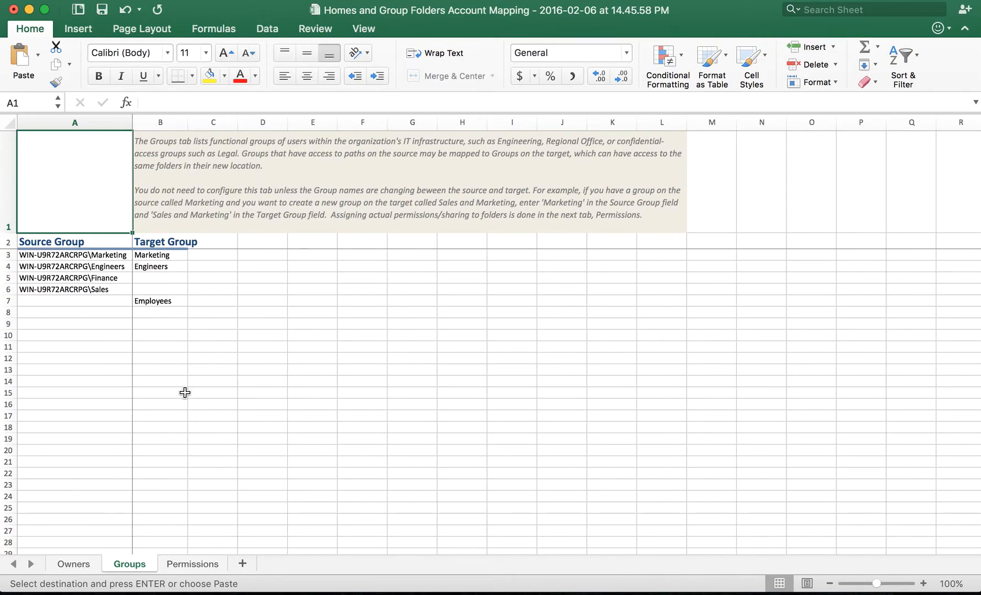
left_click(166, 267)
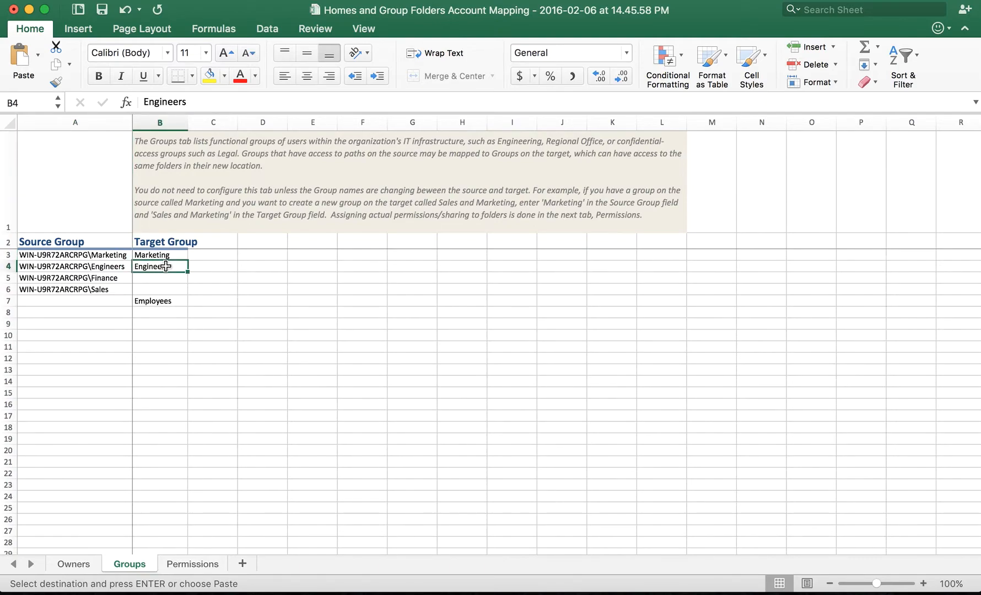
key("Down")
key("Down")
key("shift+Down")
key("shift+Up")
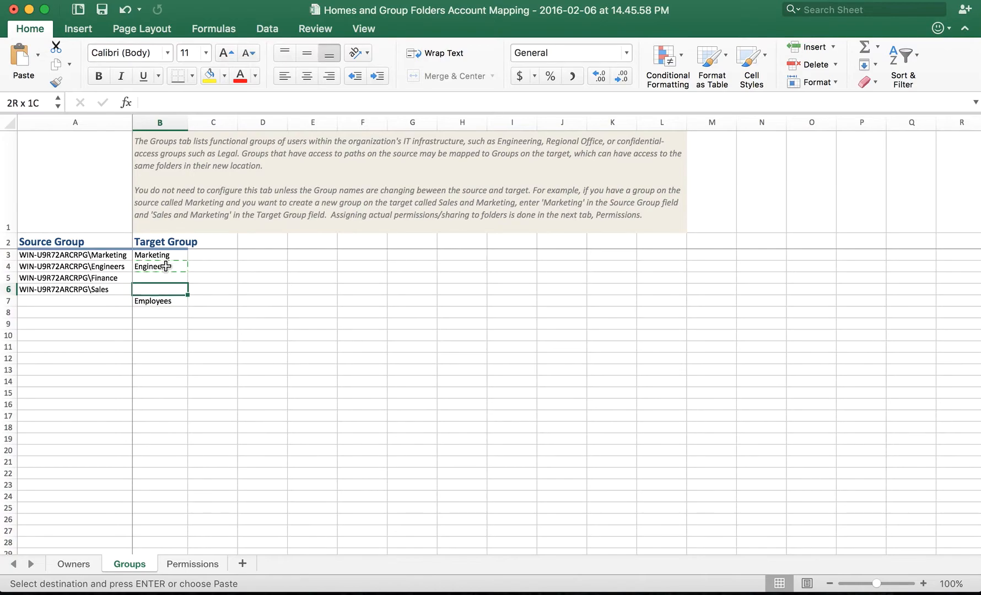
key("shift+Up")
key("super+v")
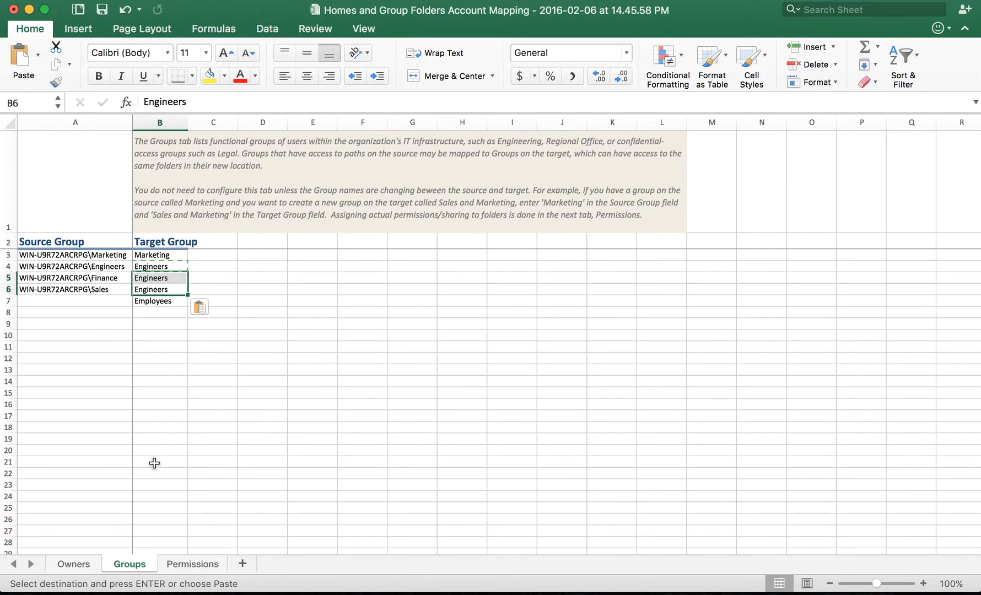
Step: Examine the Skip?, Target Account and Target Path fields of the second Engineering folder on the Permissions sheet and close the workbook
left_click(187, 563)
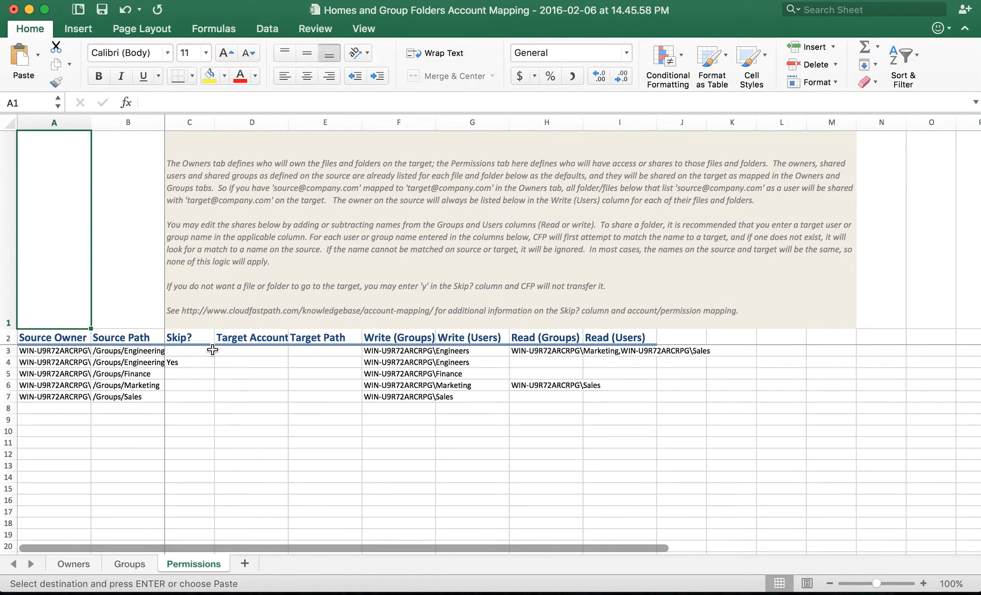
left_click(184, 362)
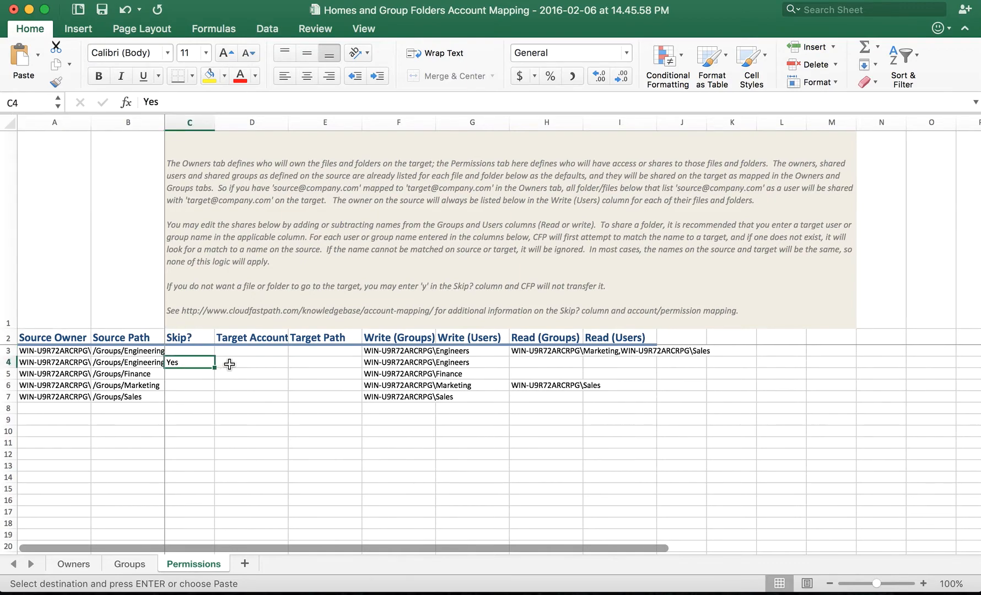
left_click(228, 364)
left_click(295, 362)
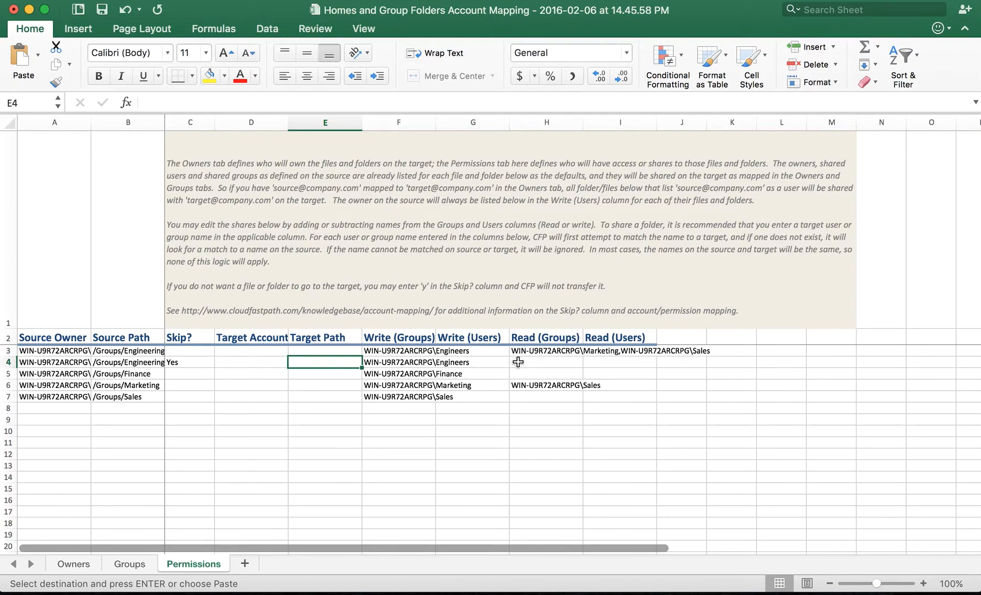
key("Escape")
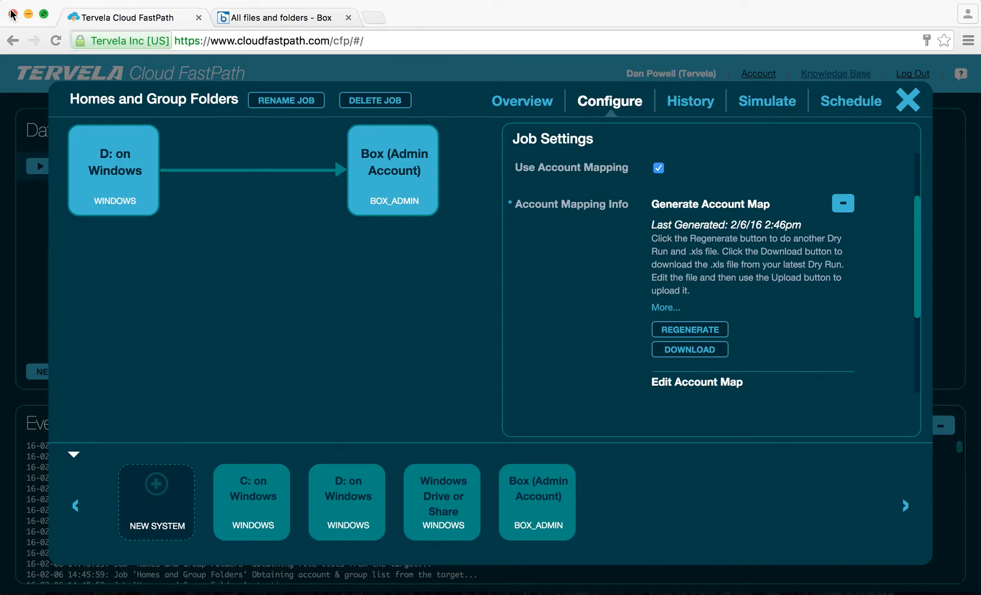
left_click(12, 9)
Step: Upload the edited Homes and Group Folders Account Mapping file from Downloads as the job's account map
scroll(819, 284, "down", 5)
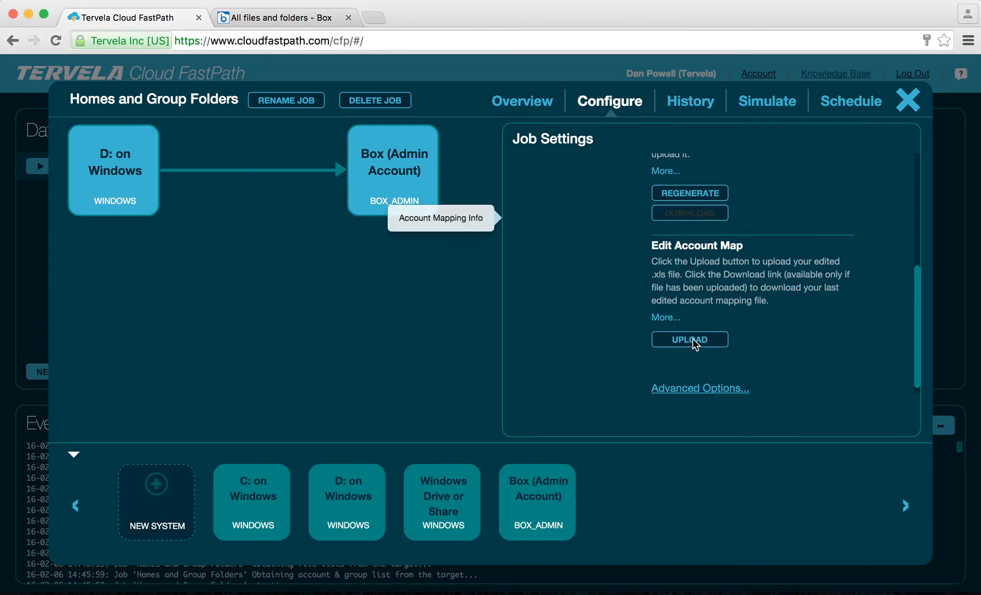
left_click(680, 340)
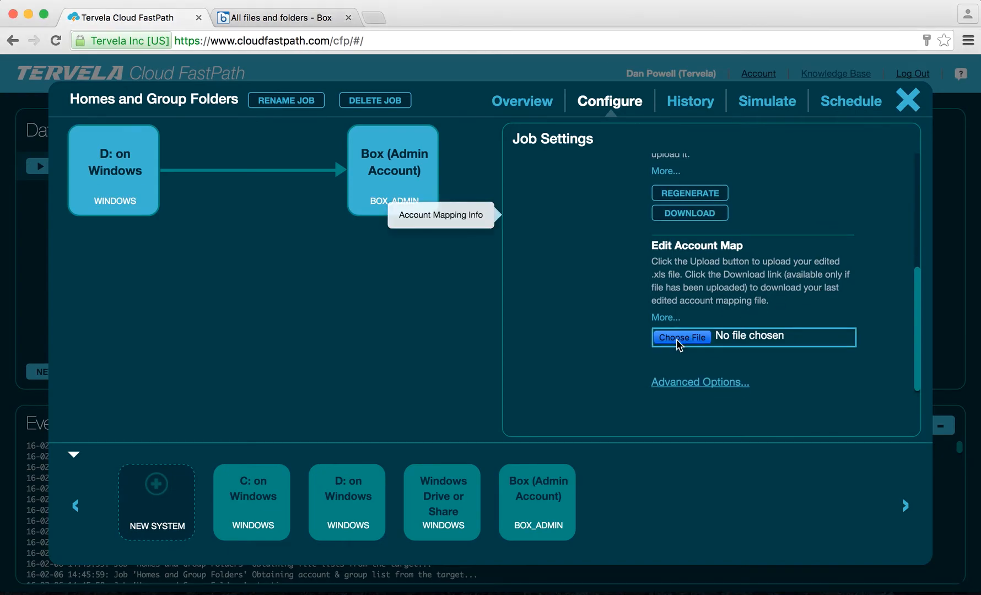
left_click(679, 338)
left_click(389, 92)
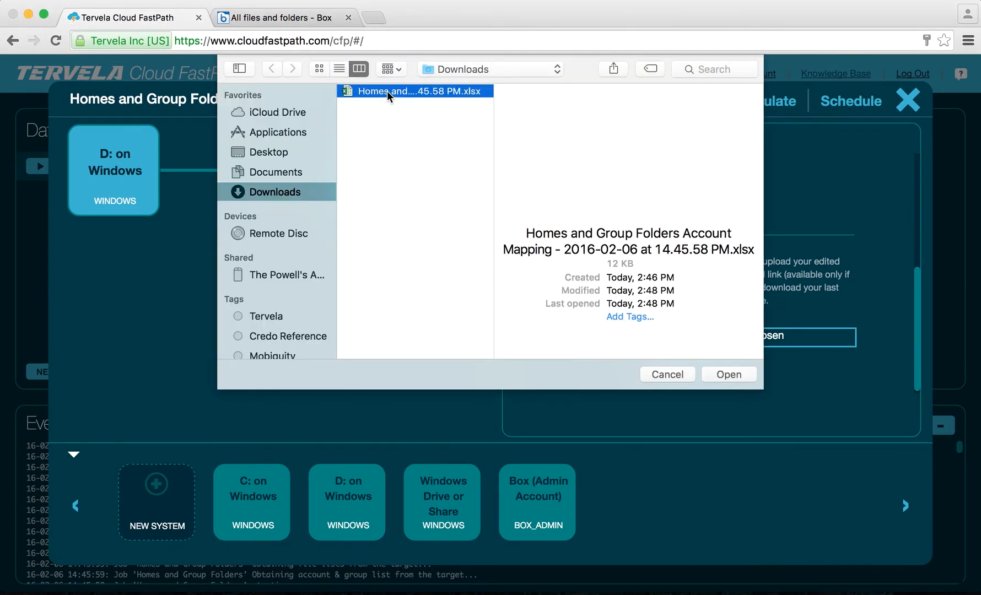
double_click(388, 93)
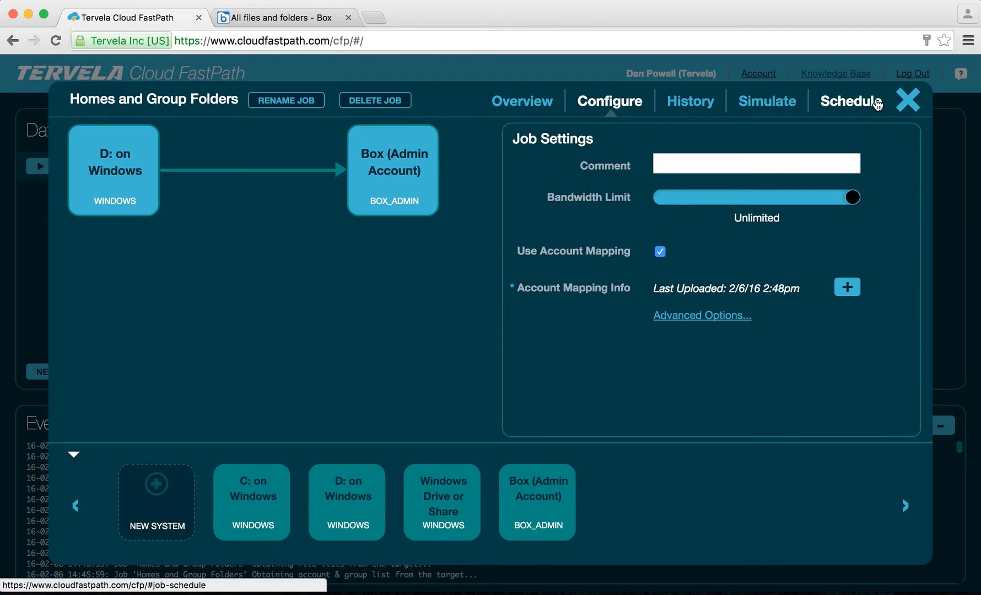
Step: Review the job's Date & Time Schedule, its repeat choices and the Triggered by a Job option, keep No Schedule and close the job
left_click(876, 104)
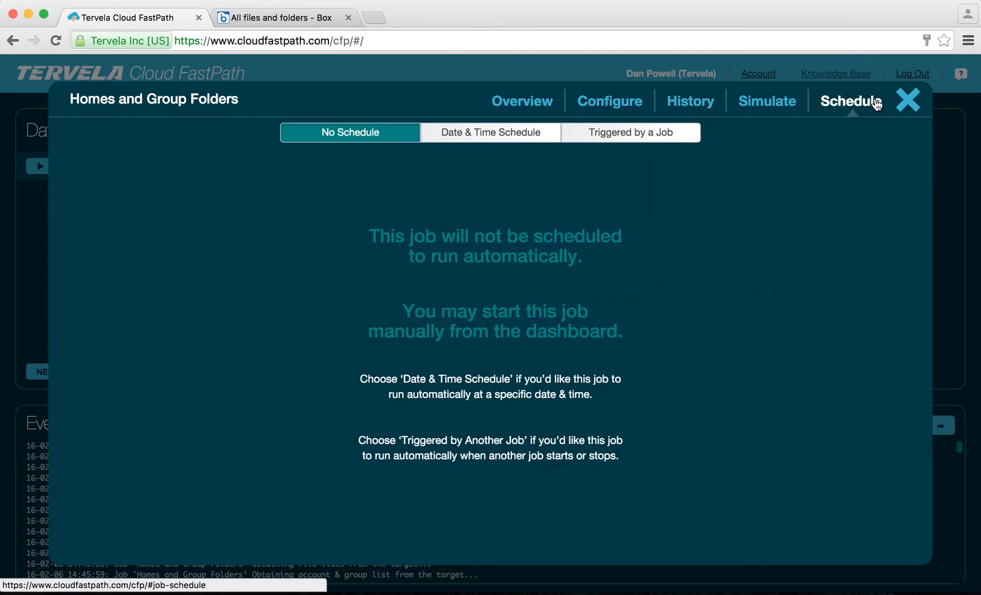
left_click(528, 136)
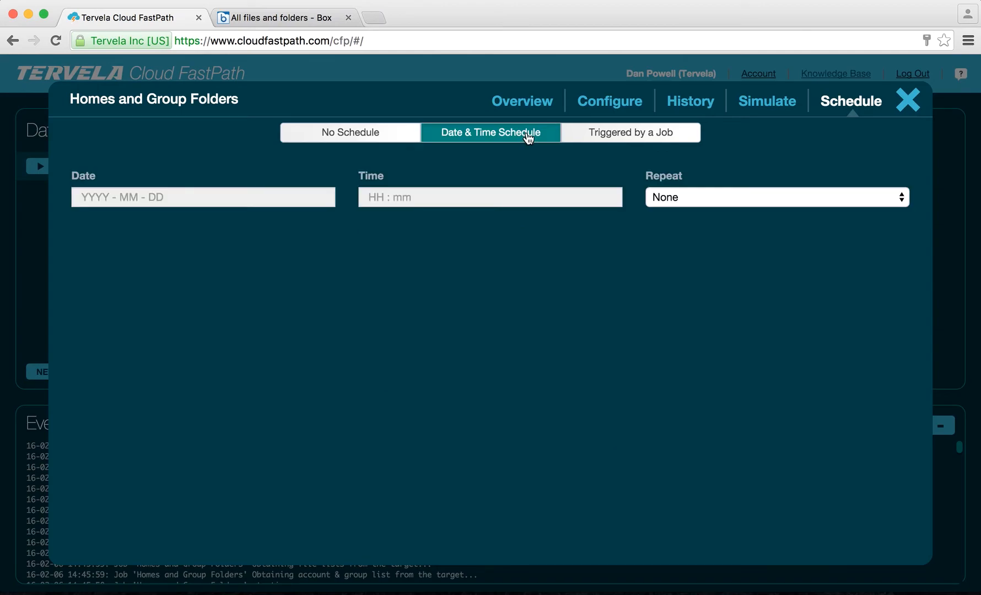
left_click(691, 196)
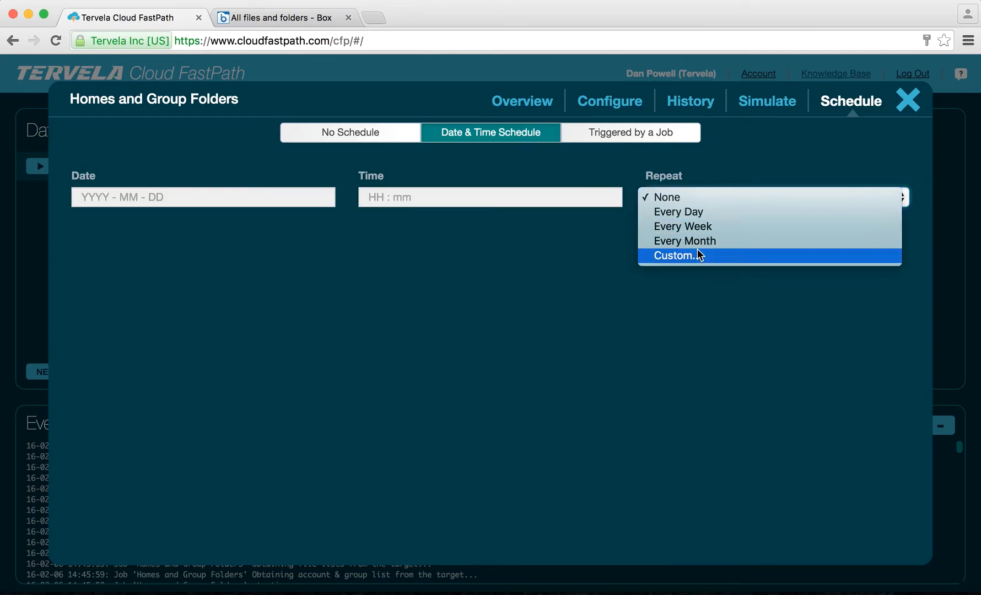
left_click(680, 337)
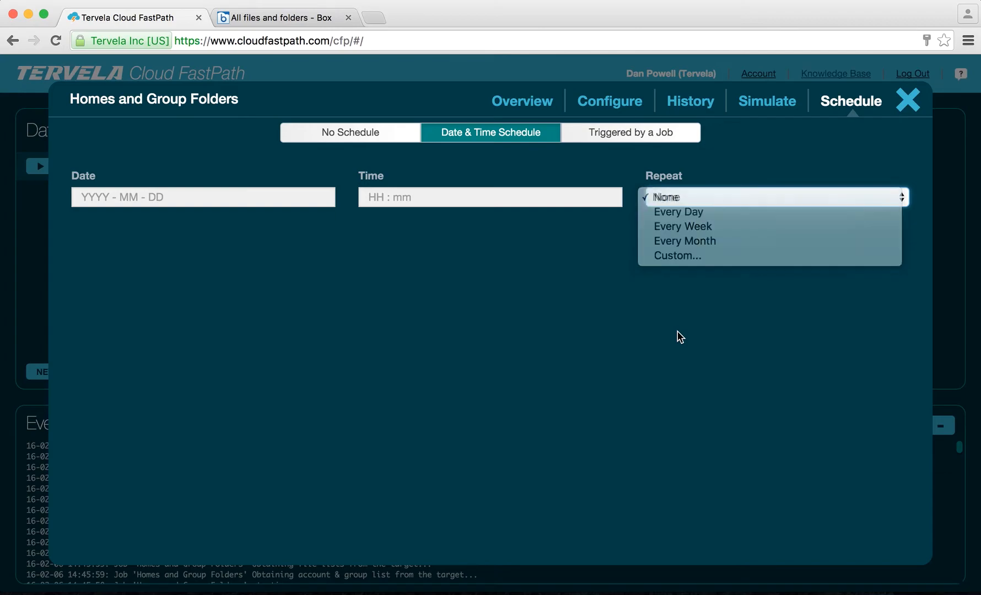
left_click(661, 144)
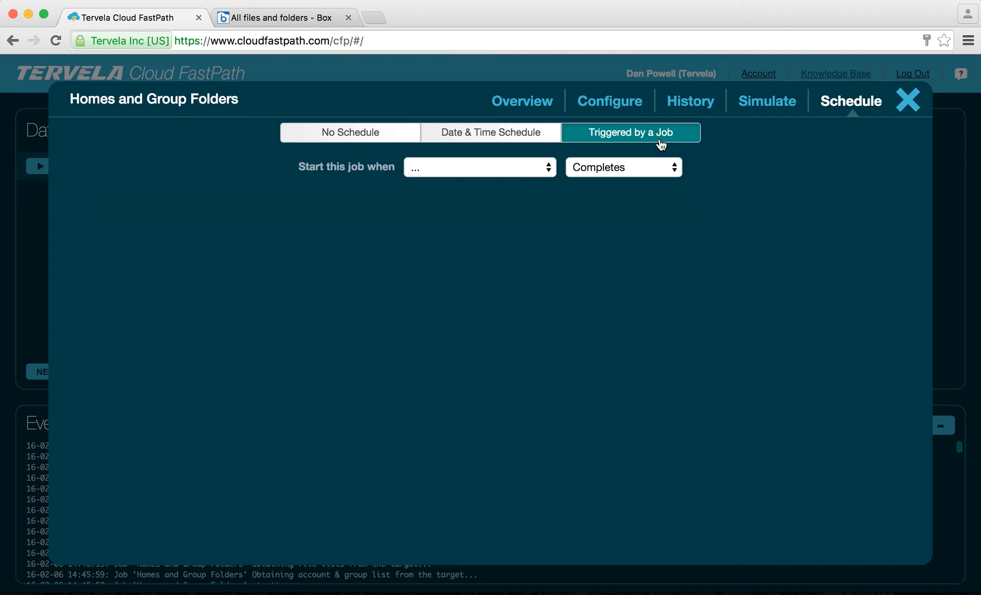
left_click(385, 136)
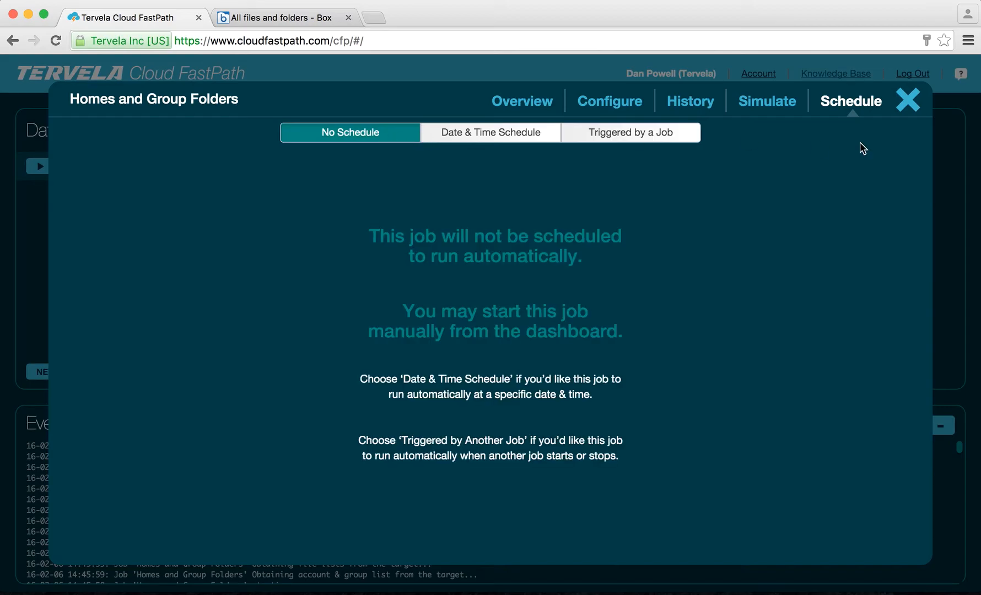
left_click(908, 103)
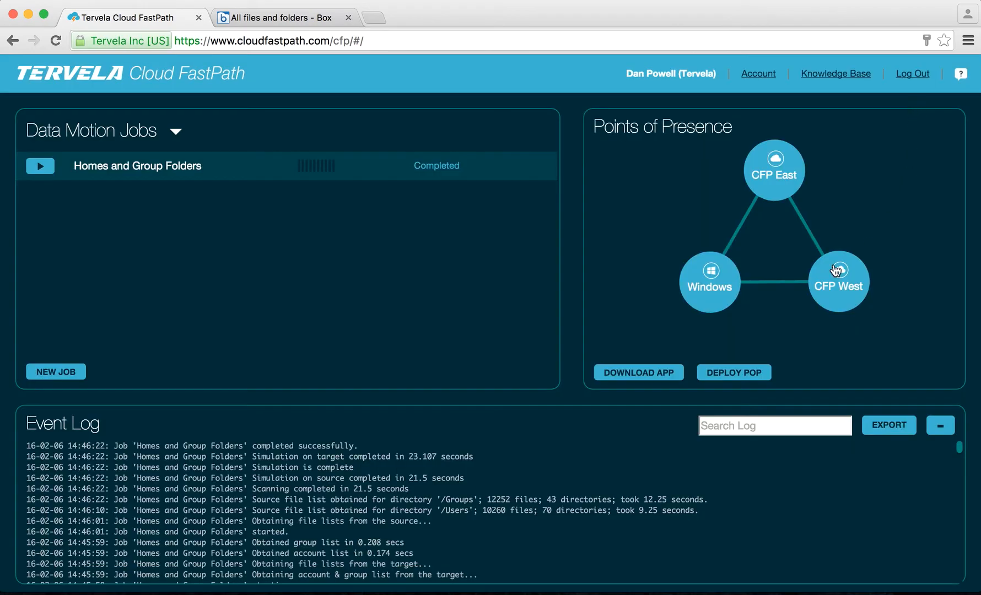
Step: Run the Homes and Group Folders job from the dashboard and show its live transfer statistics
left_click(38, 167)
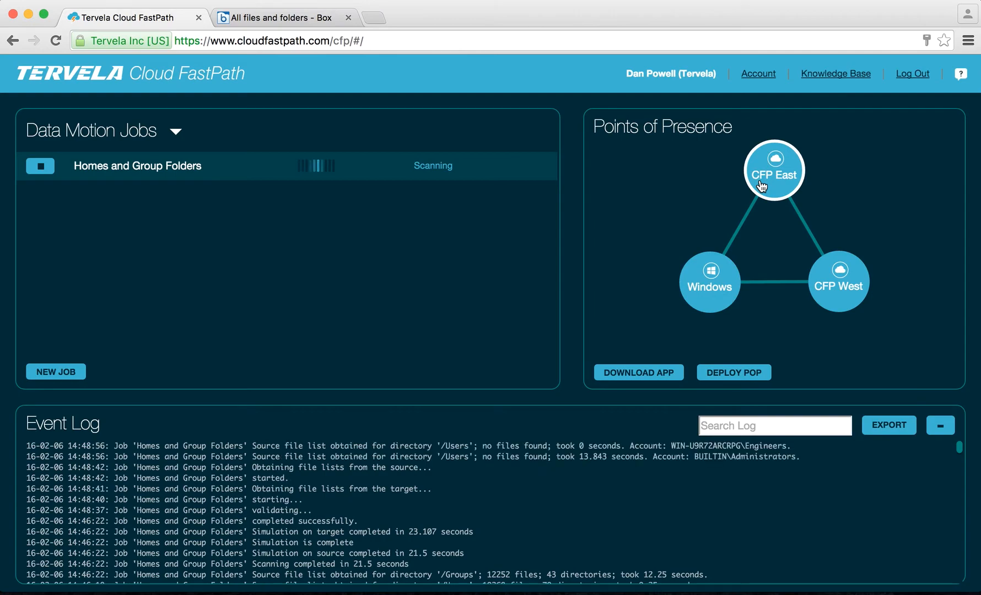
left_click(169, 174)
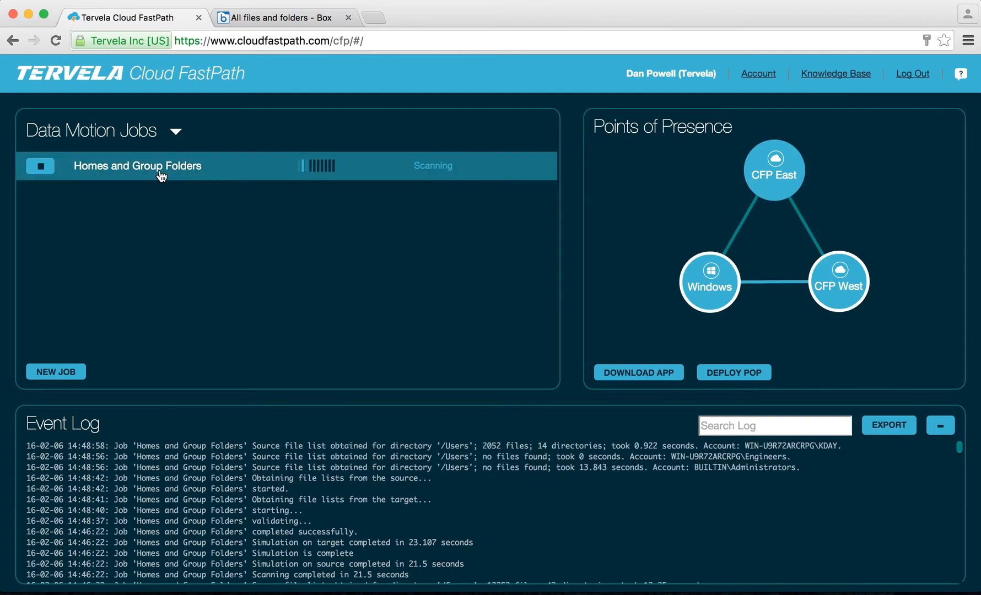
mouse_move(161, 176)
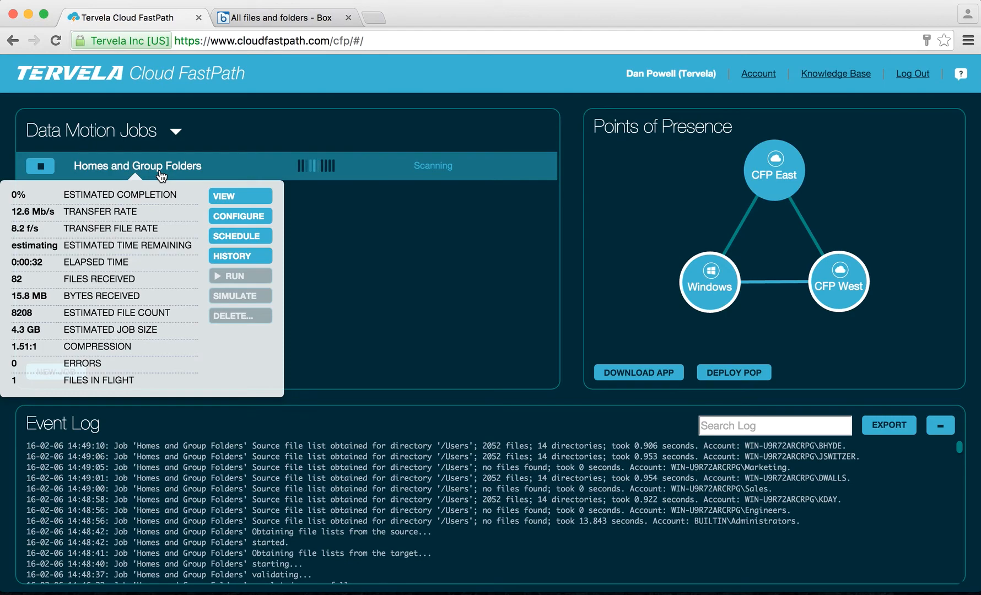
Step: Open the running job's history, enlarge its performance graph and return to the history view
left_click(238, 260)
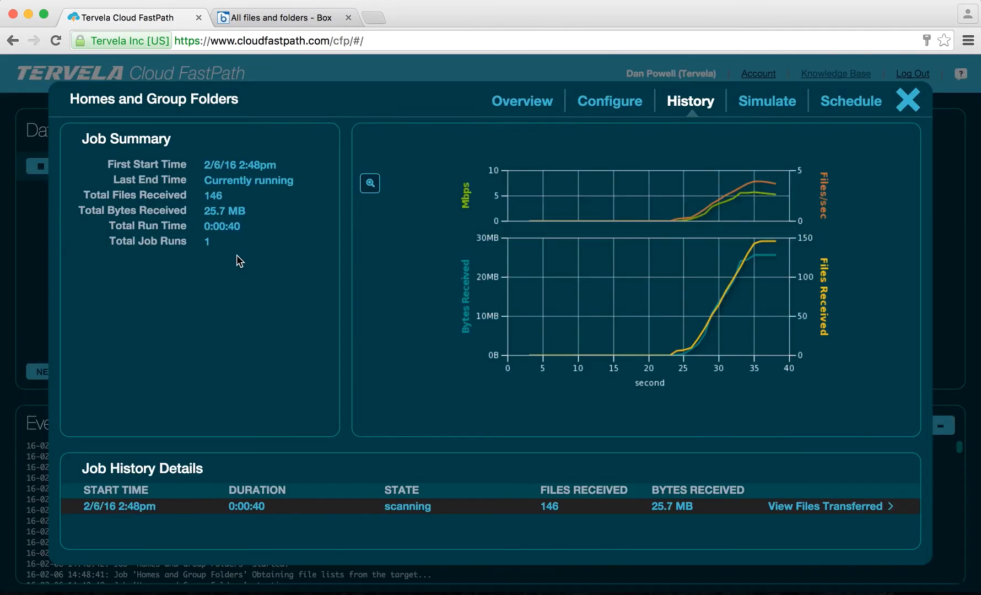
left_click(367, 190)
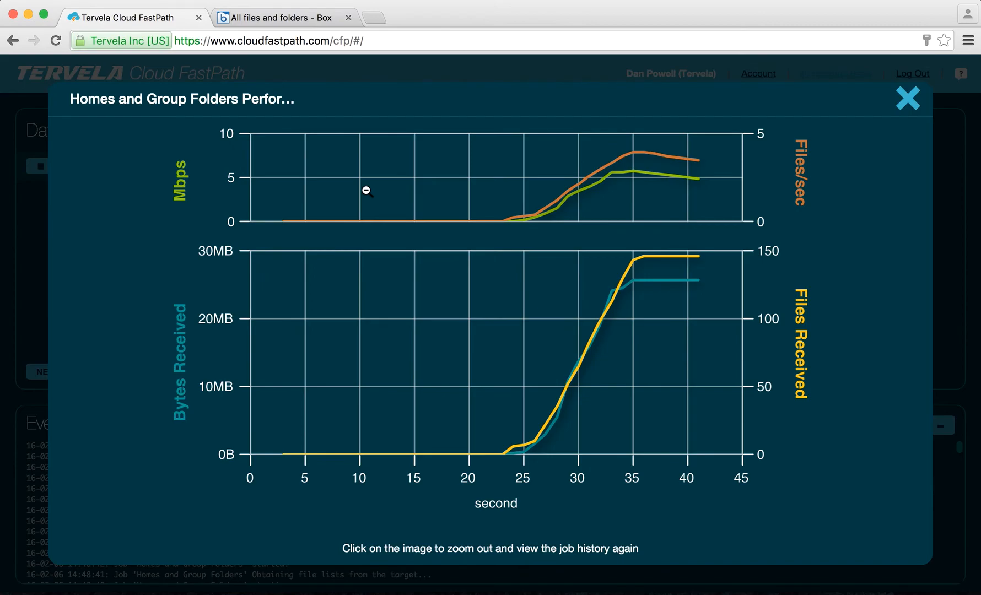
left_click(909, 102)
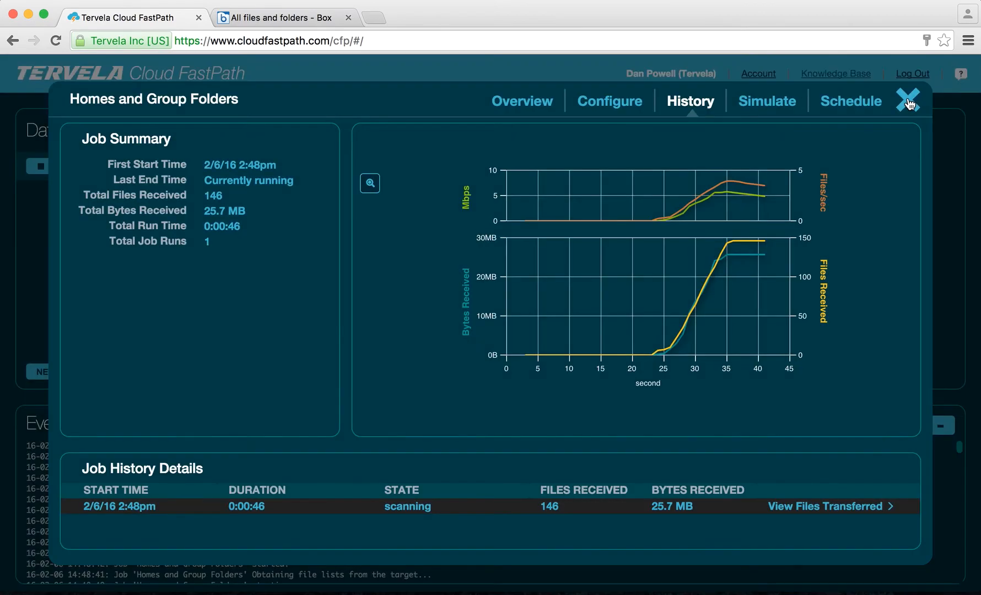
Step: View the files transferred in the current run, inspect the details of the pWaCT folder and close the job
left_click(827, 506)
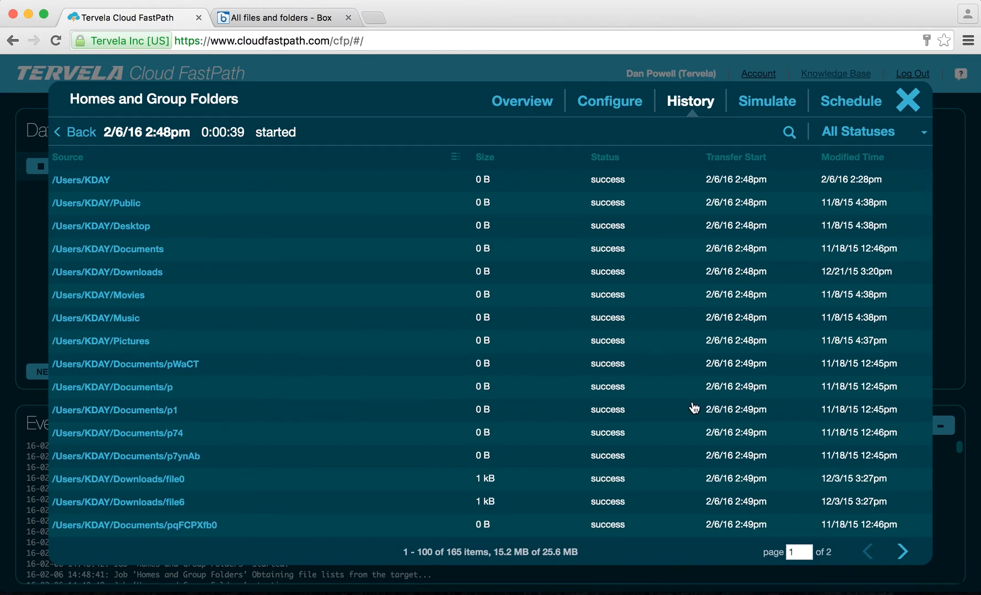
left_click(498, 371)
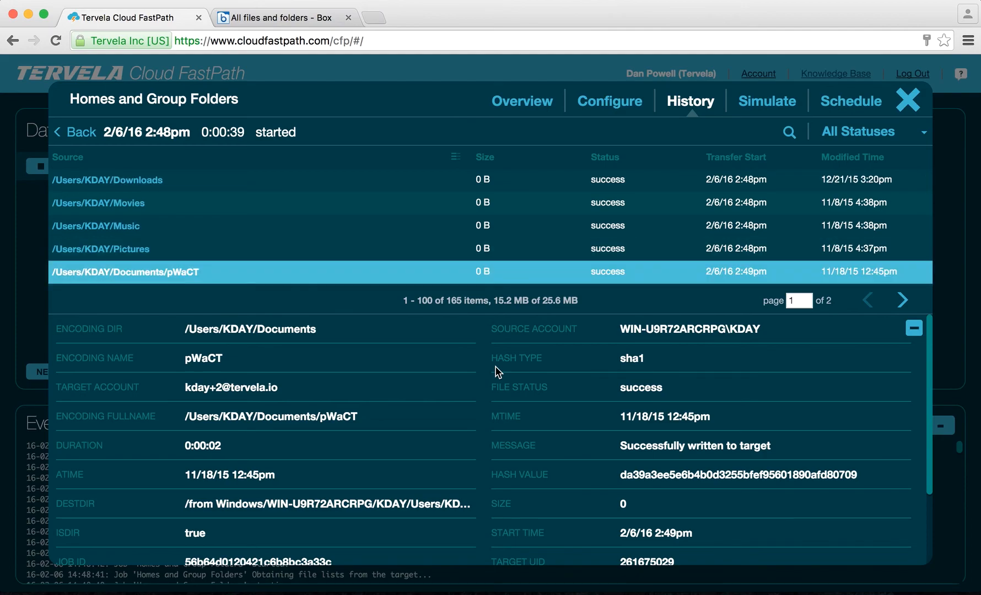
left_click(908, 99)
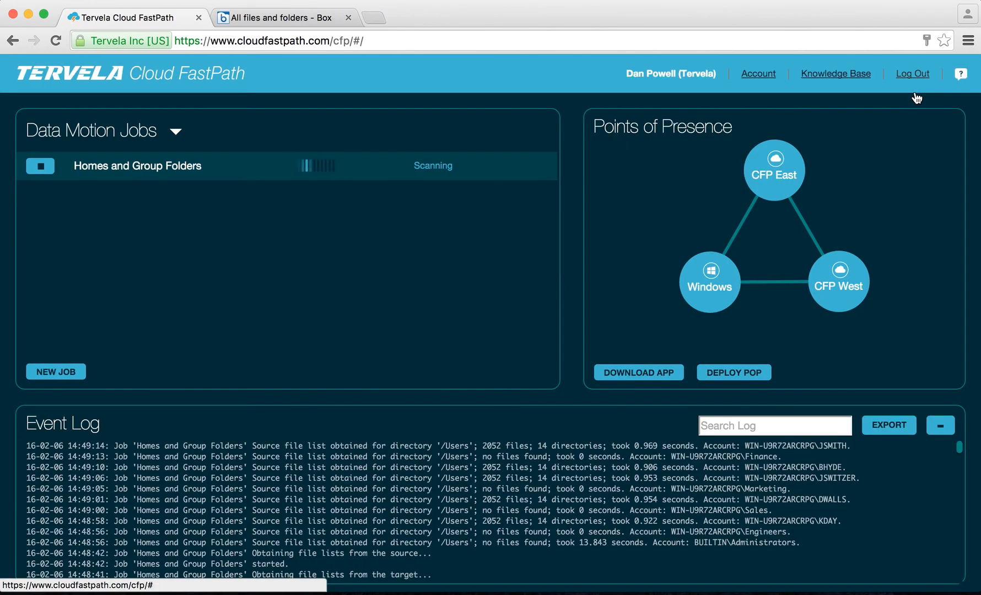
Step: View the Cloud FastPath Team support conversations and close them again
left_click(961, 76)
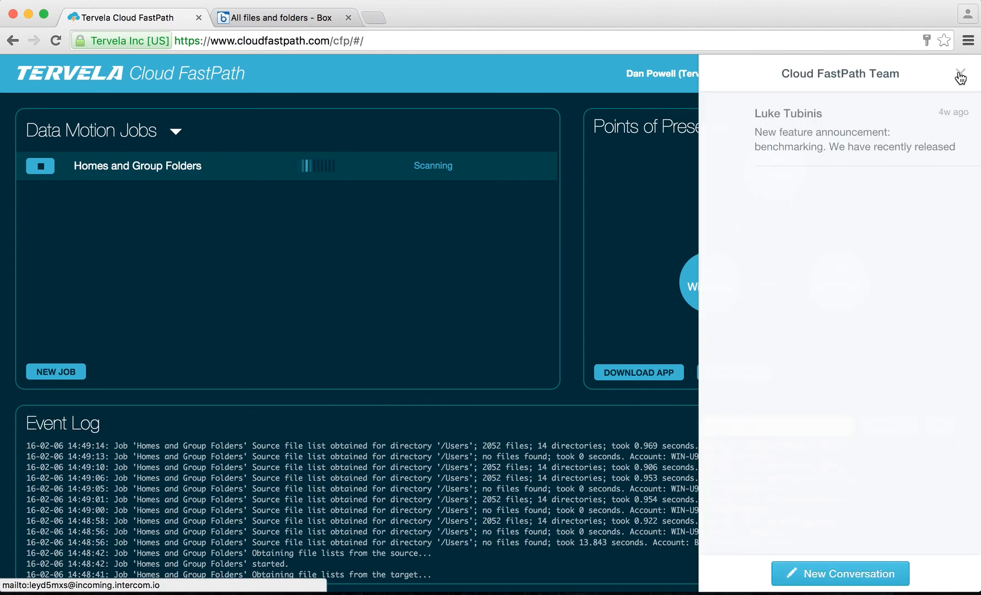
left_click(961, 77)
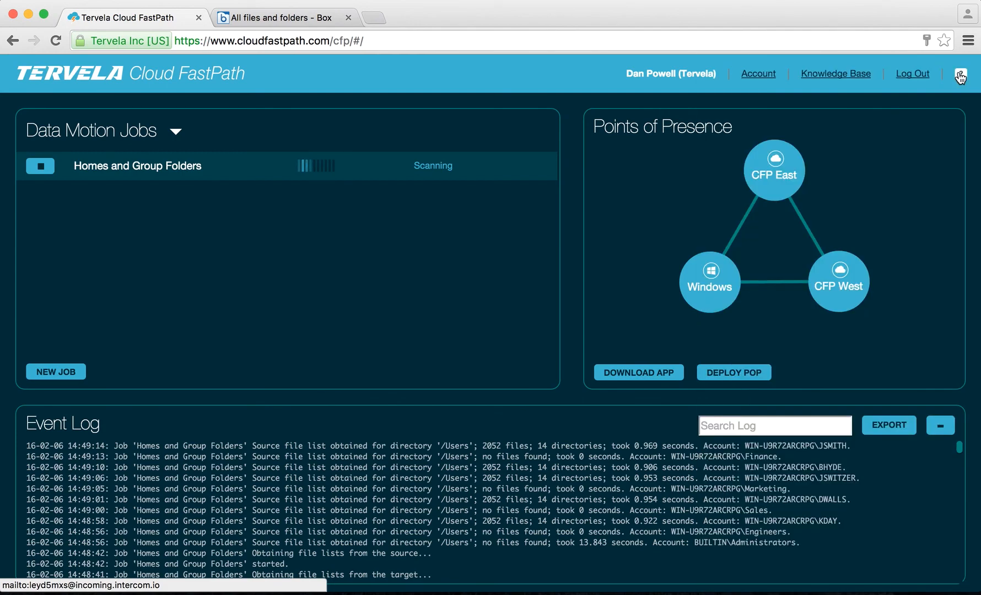